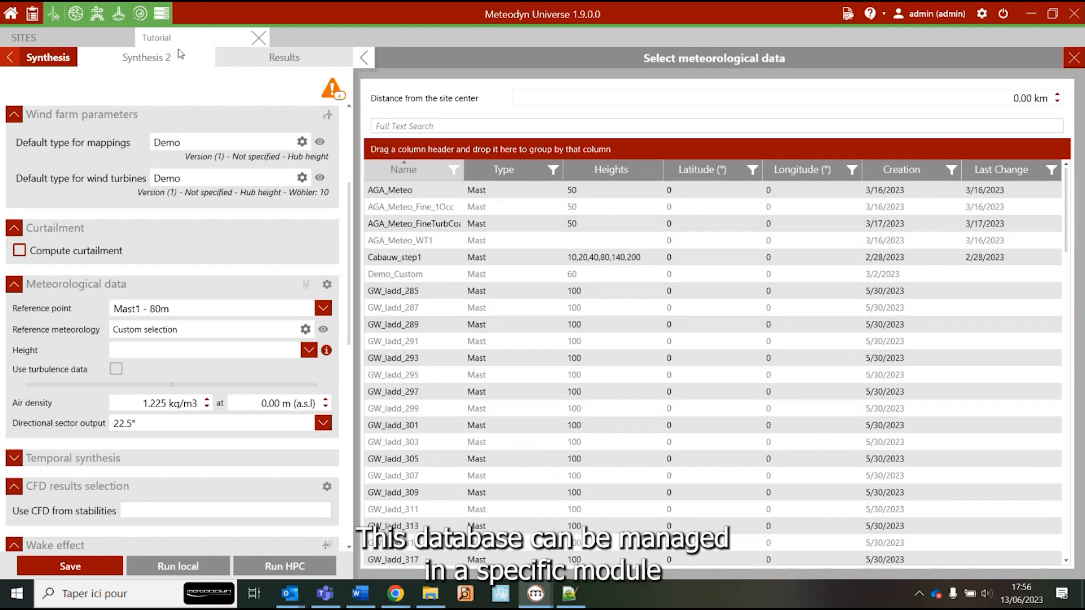
# Open the meteorological data module and look up the additional actions available for the MPE_Meteo (2) entry
pyautogui.click(96, 22)
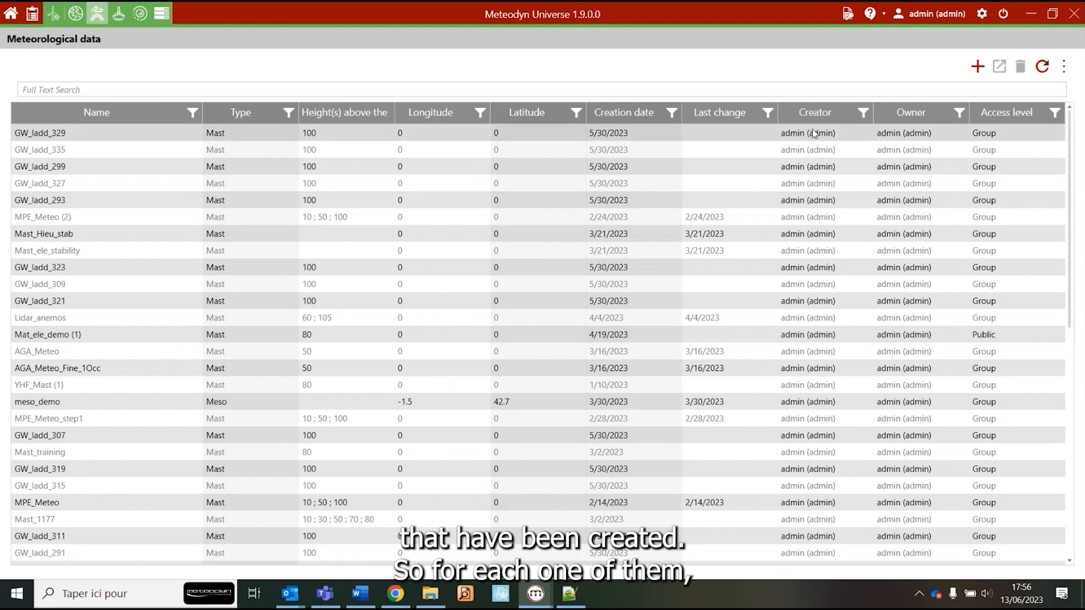
pyautogui.click(167, 218)
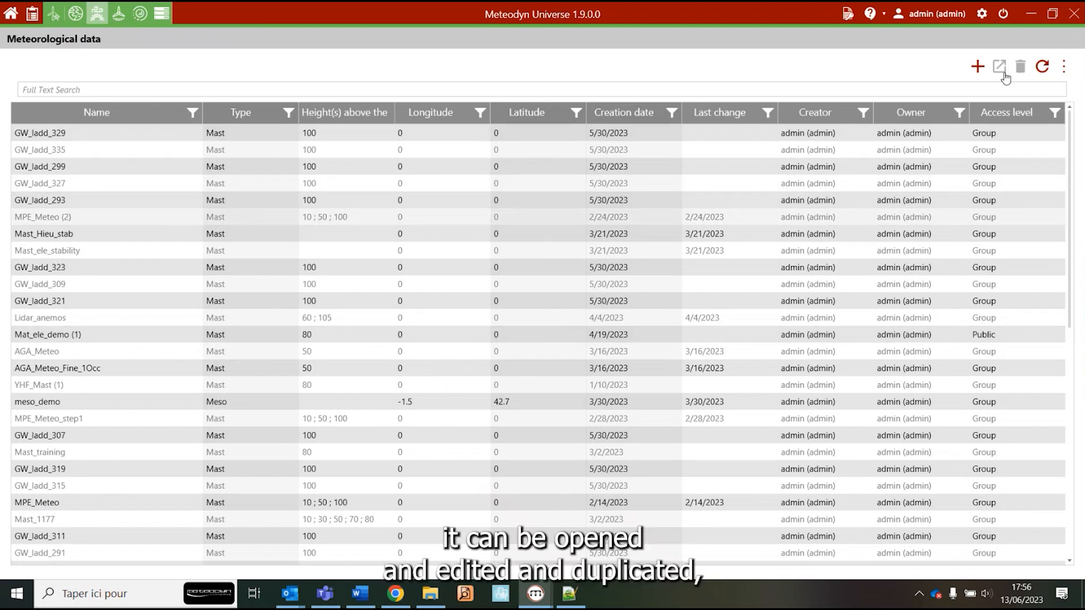
pyautogui.click(1063, 67)
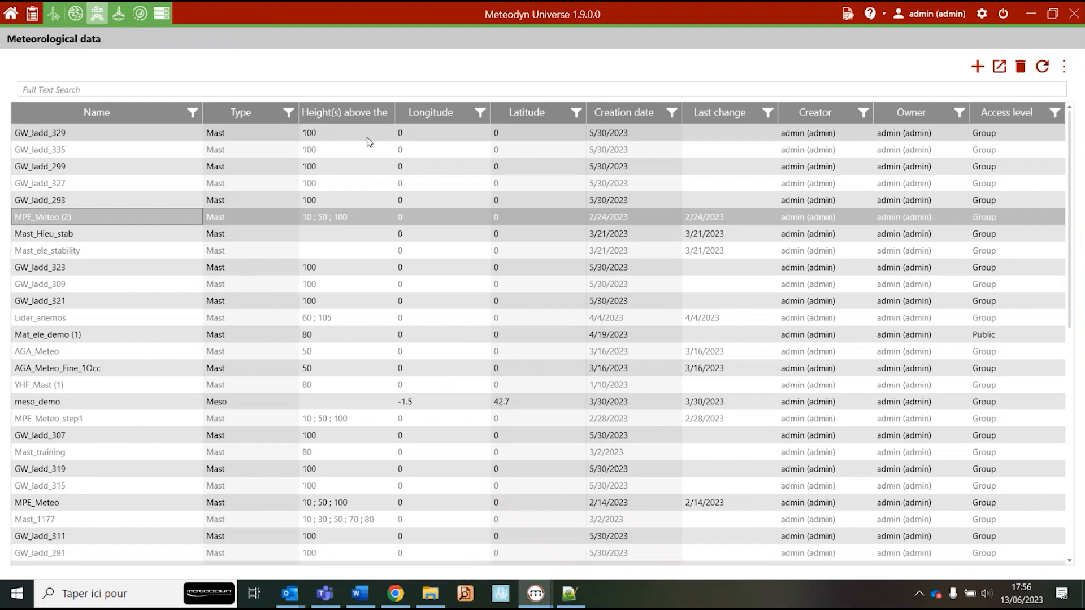
# Create a new Mast meteorology named Tutorial with a ground elevation of 50 m
pyautogui.click(972, 67)
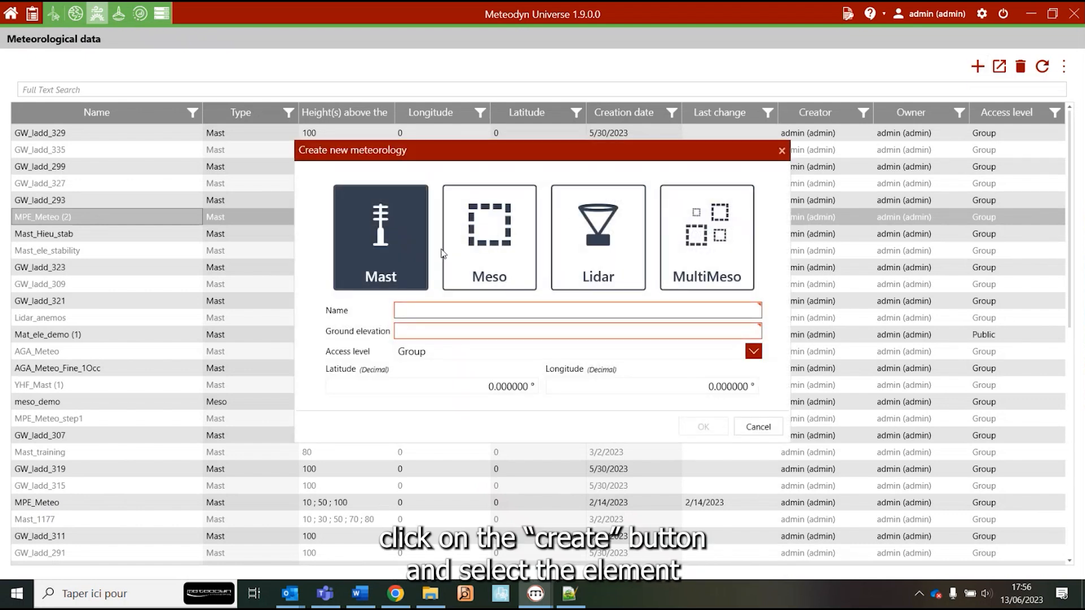
pyautogui.click(441, 312)
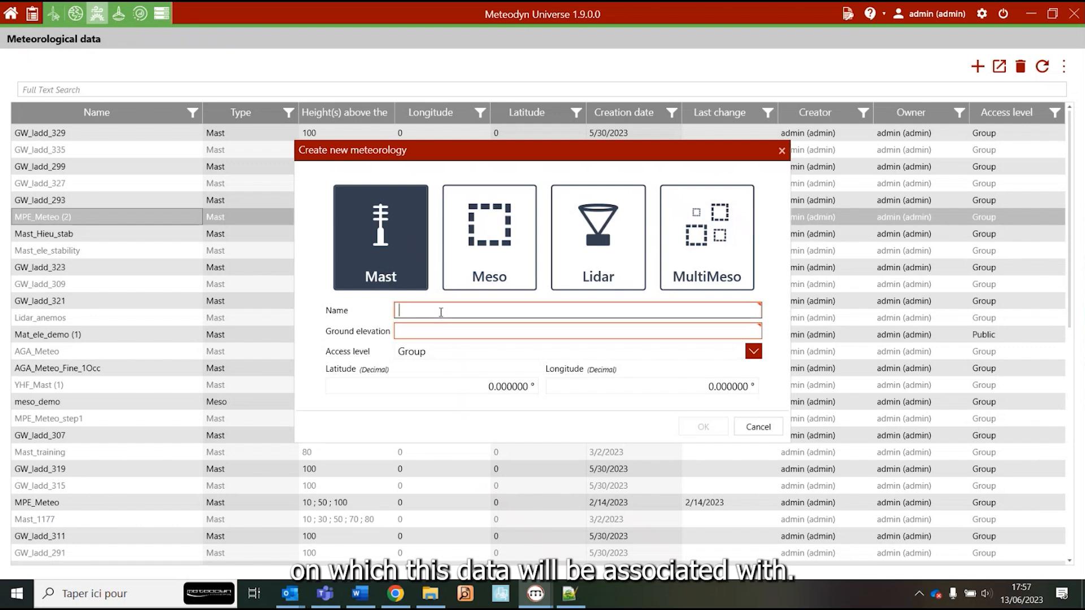
pyautogui.write('Tutorial')
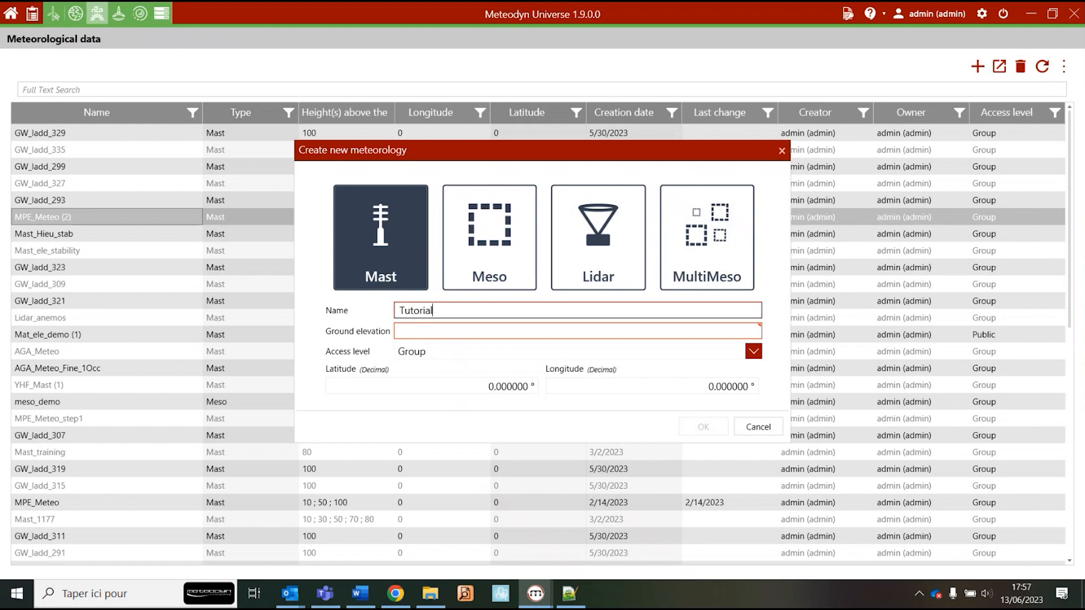
pyautogui.click(457, 330)
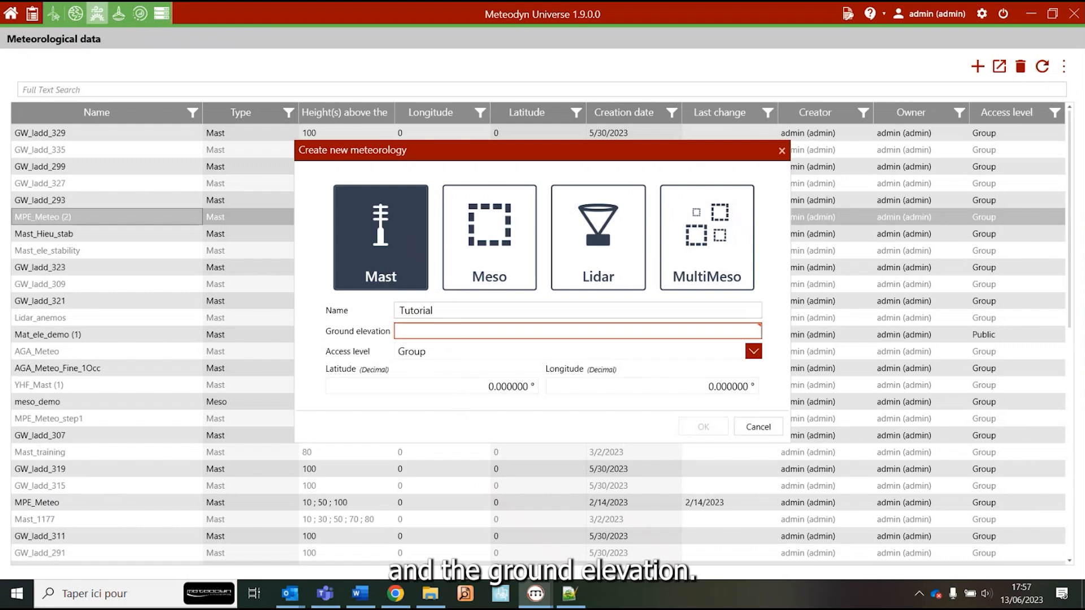
pyautogui.write('50')
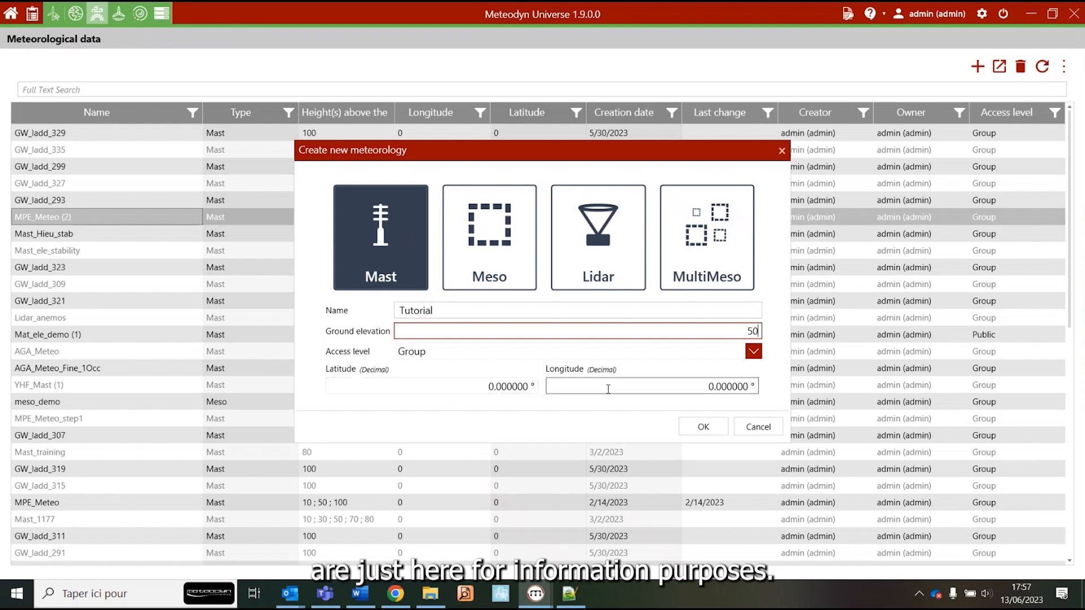
pyautogui.click(608, 390)
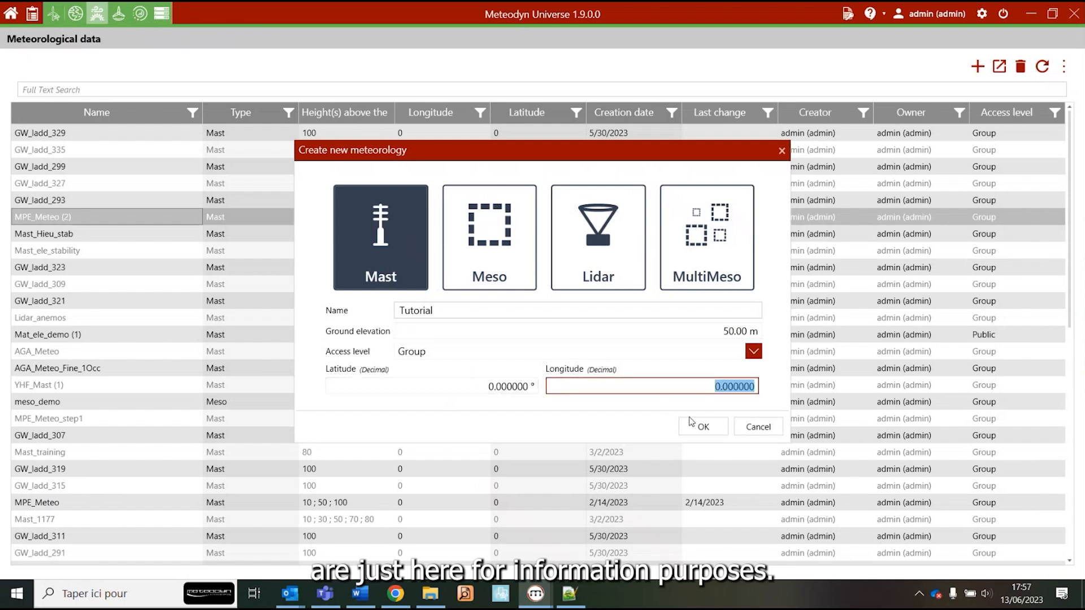
pyautogui.click(702, 426)
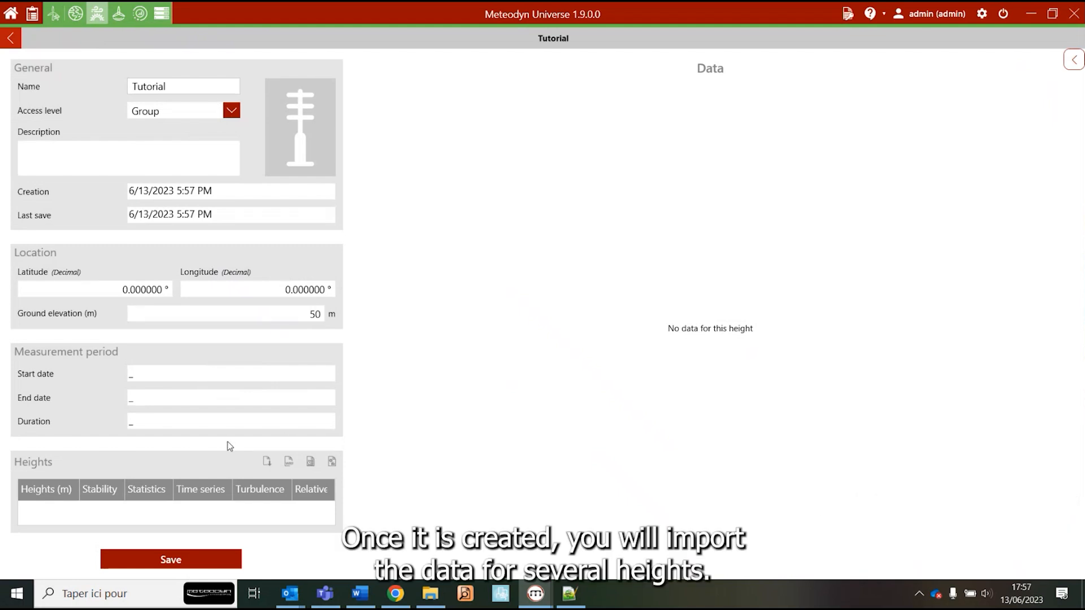
# Examine the GCS new extraction and existing points for time series import, and the WRF data import options, without importing anything
pyautogui.click(266, 467)
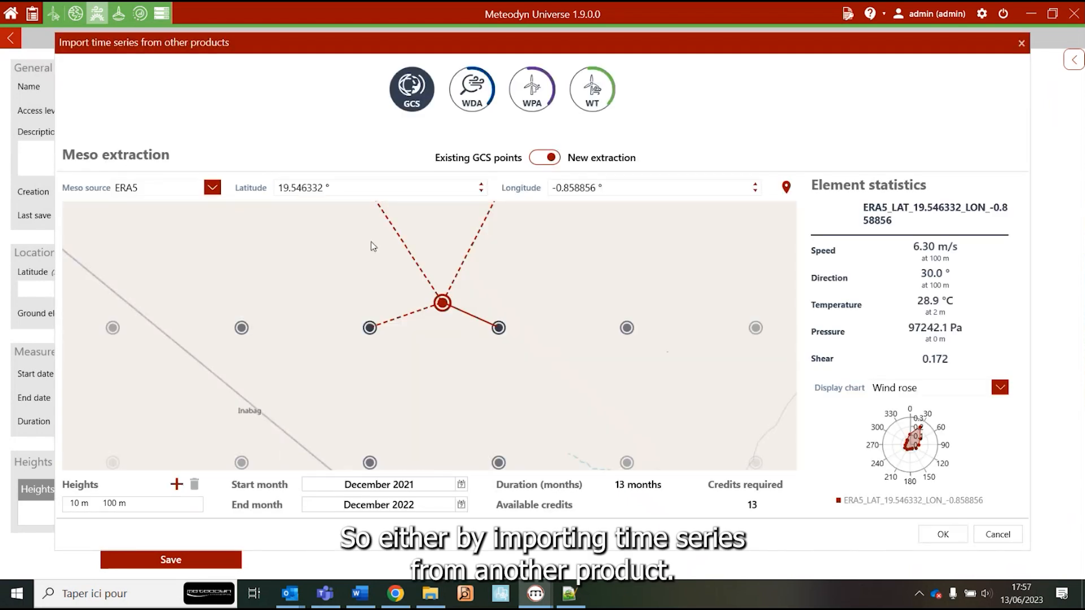
pyautogui.scroll(-3, 426, 314)
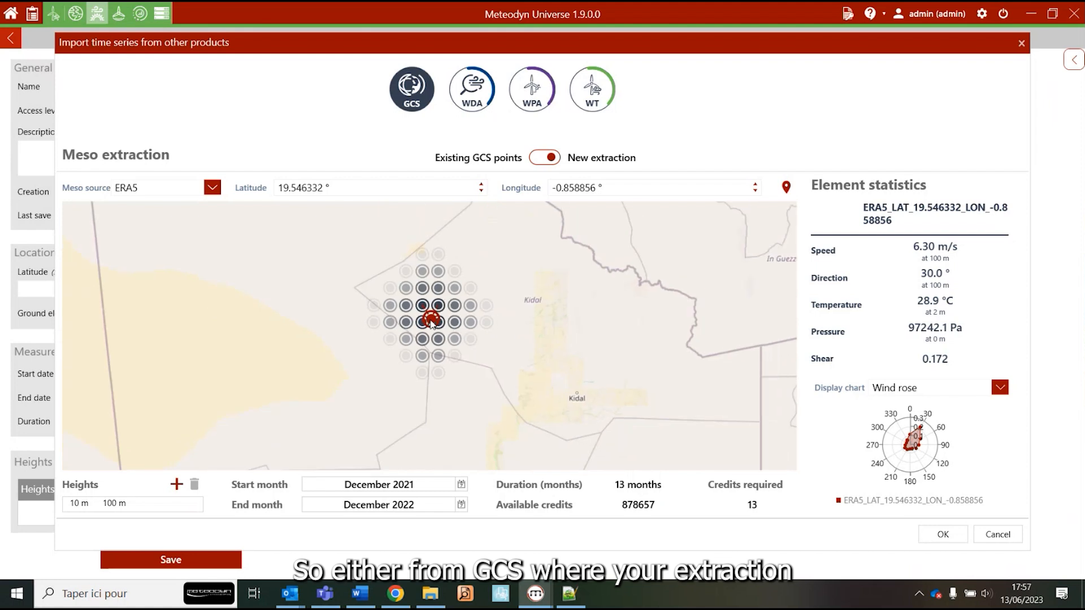
pyautogui.scroll(3, 465, 288)
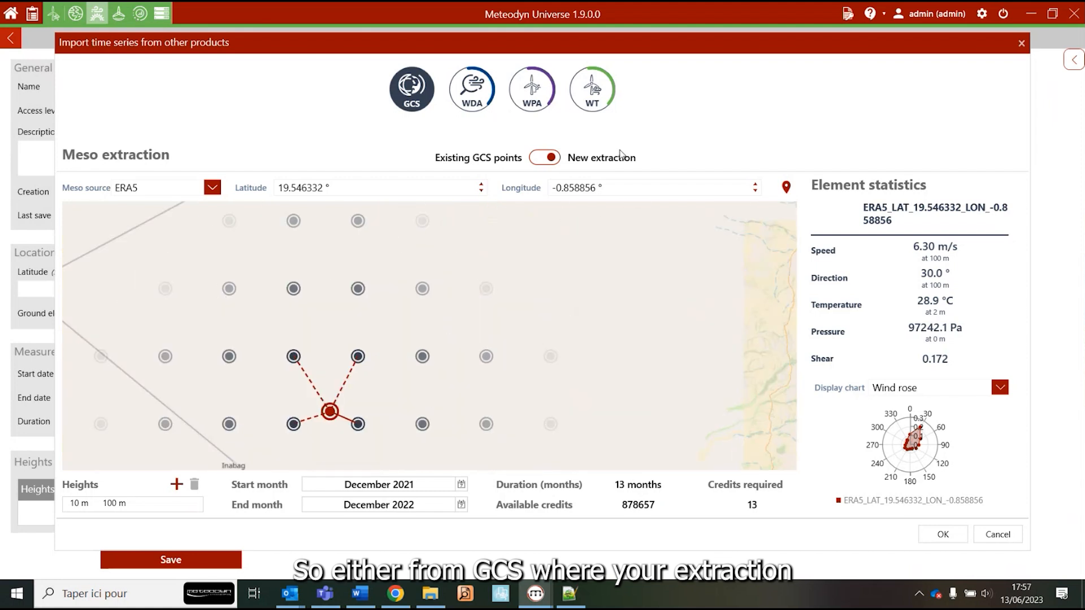
pyautogui.click(553, 159)
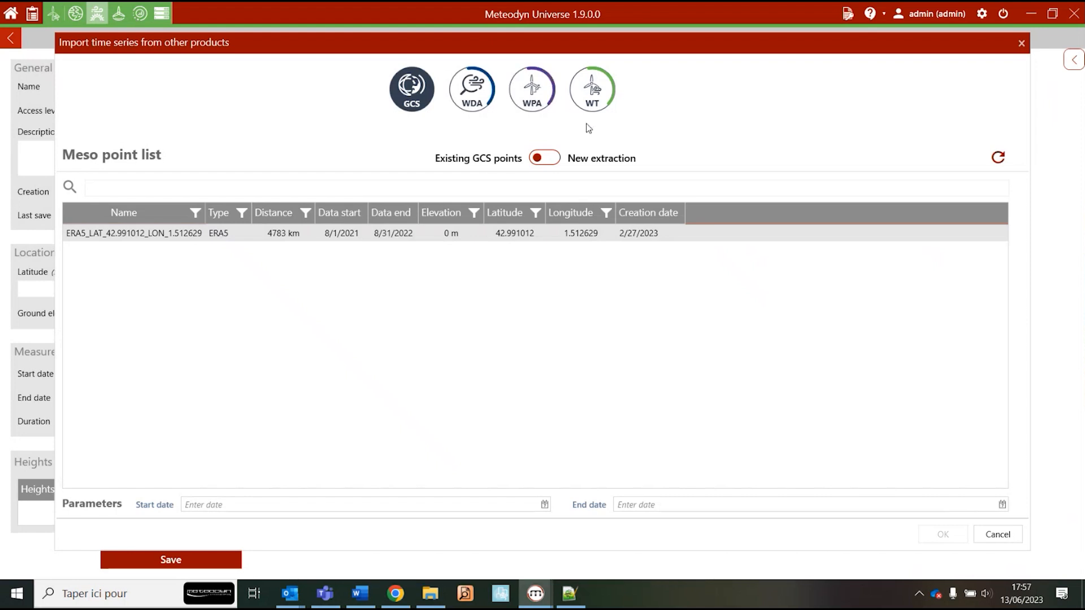
pyautogui.click(999, 535)
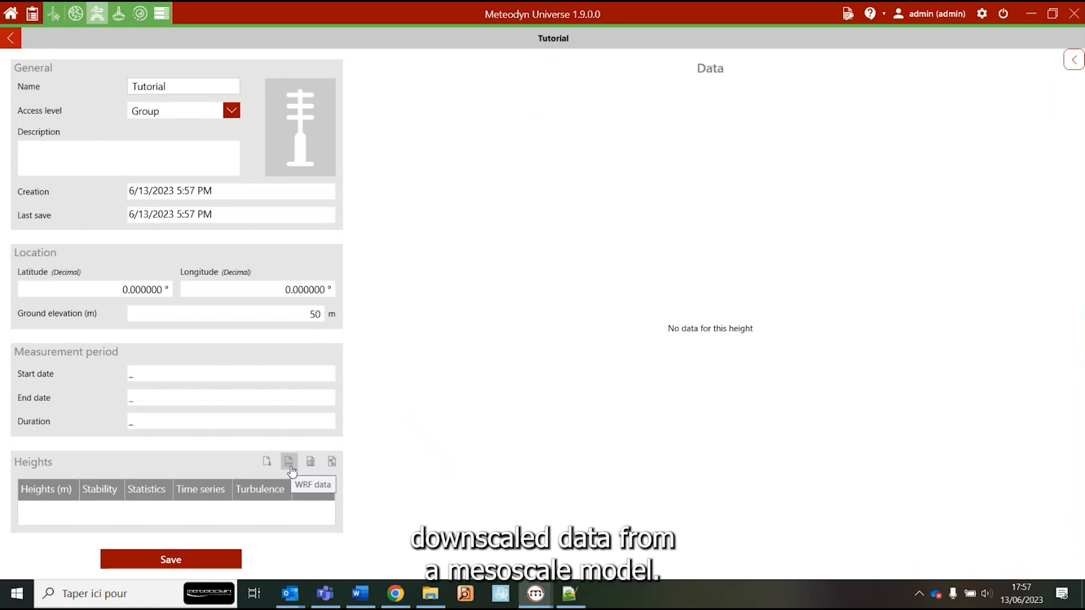
pyautogui.click(290, 462)
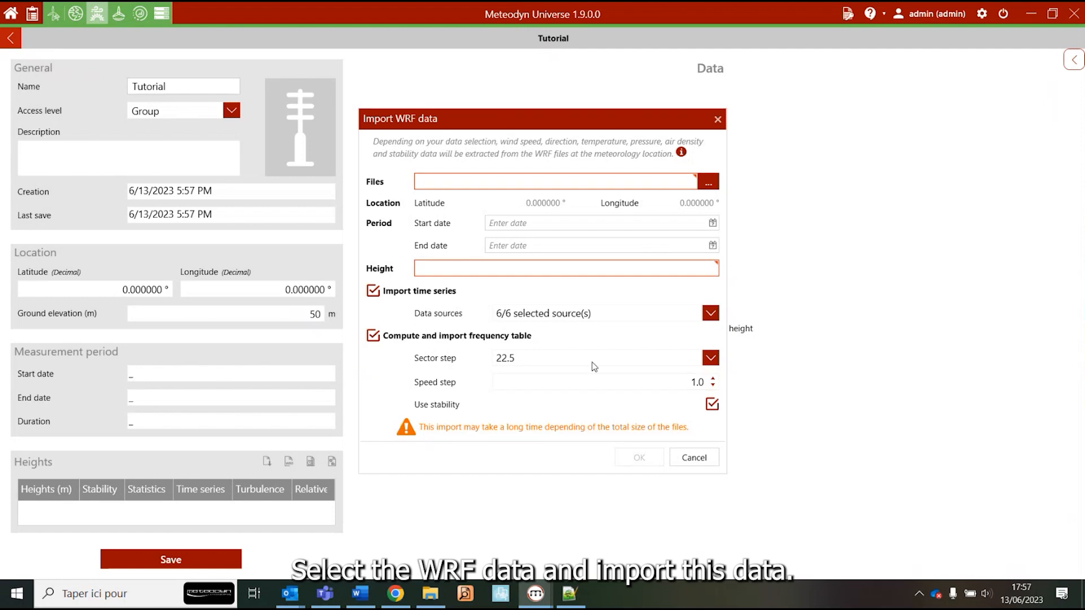
pyautogui.click(693, 457)
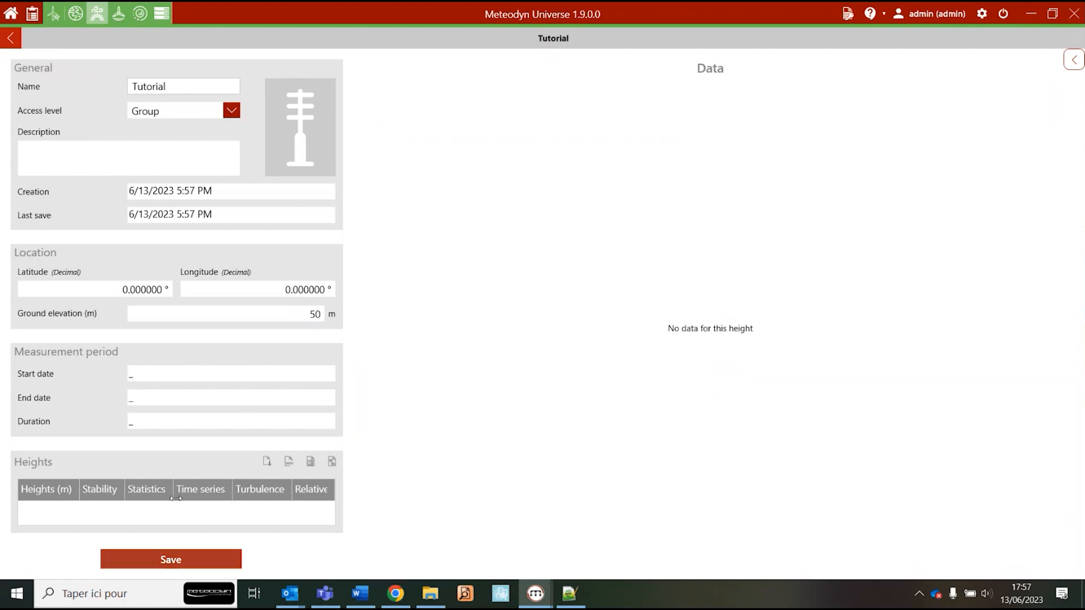
# Load the statistical data file WT_Demo_Frequency.tab from the MeteorogicalData Statistical folder for import
pyautogui.click(332, 462)
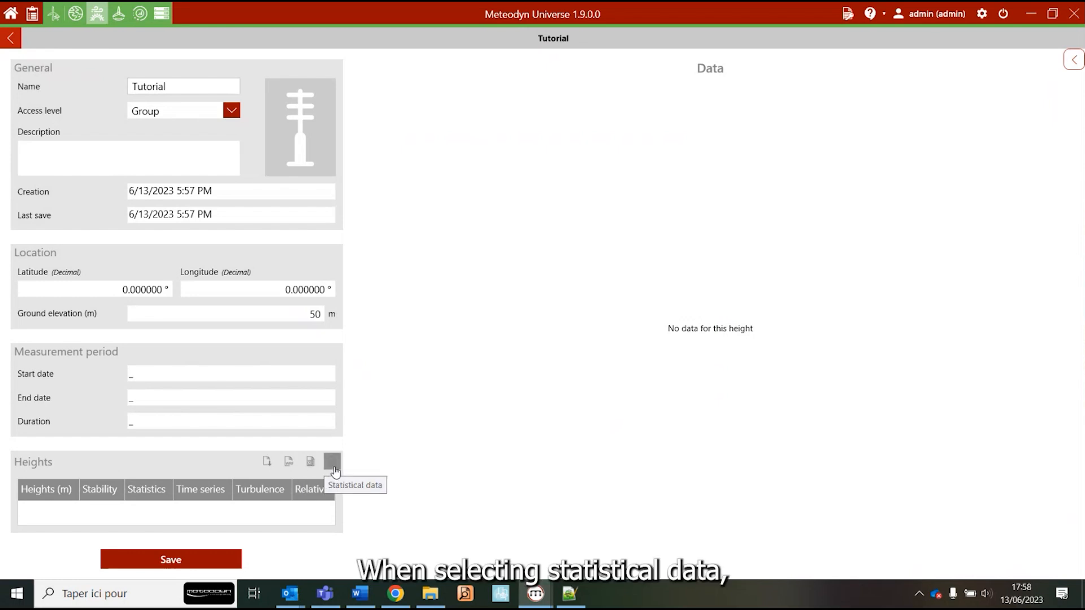
pyautogui.click(180, 36)
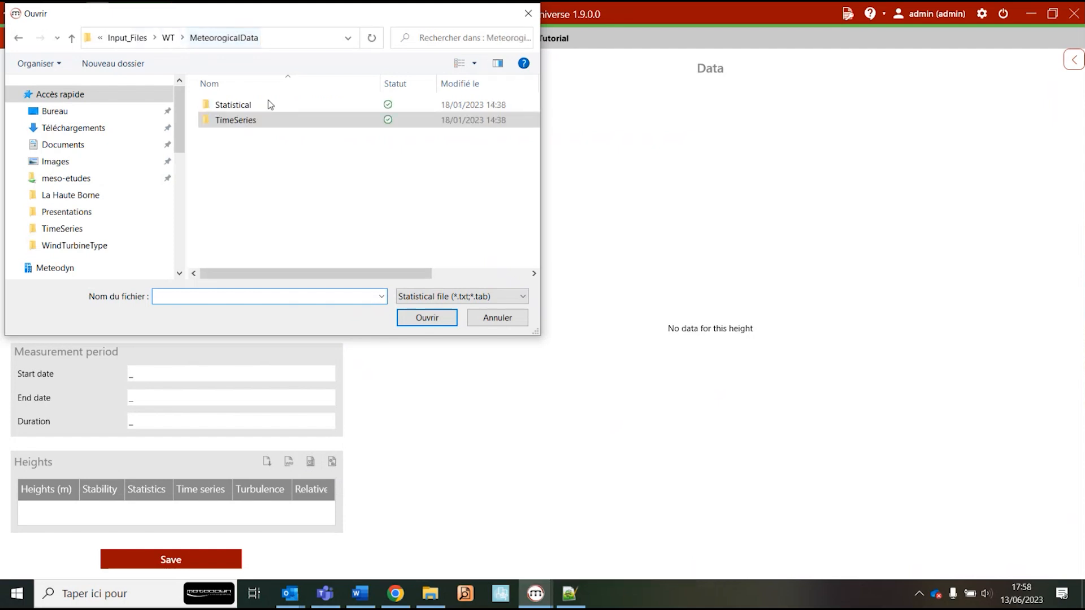
pyautogui.doubleClick(263, 105)
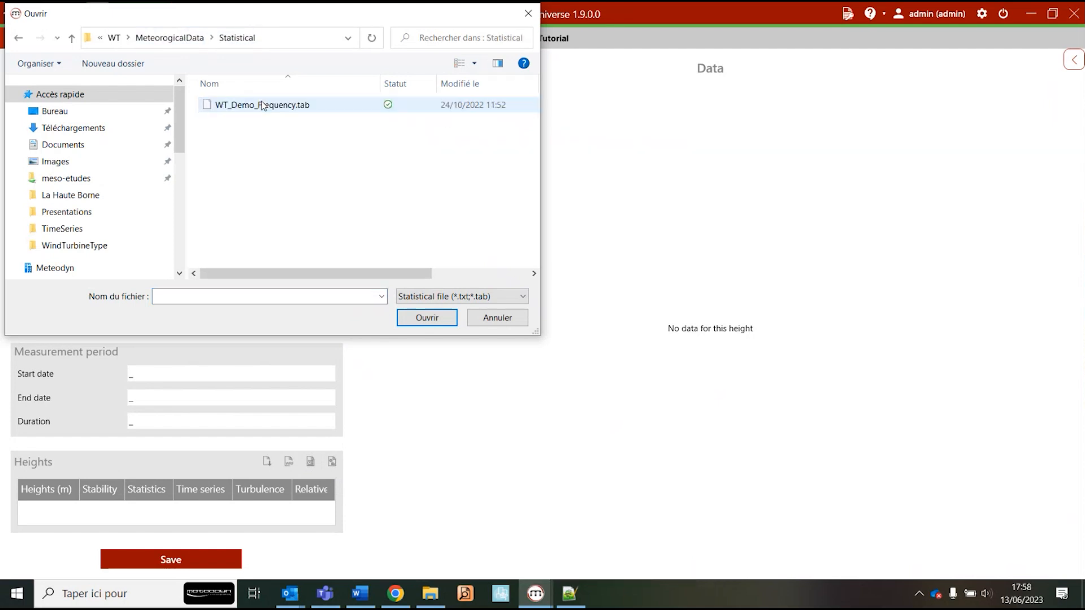
pyautogui.click(314, 113)
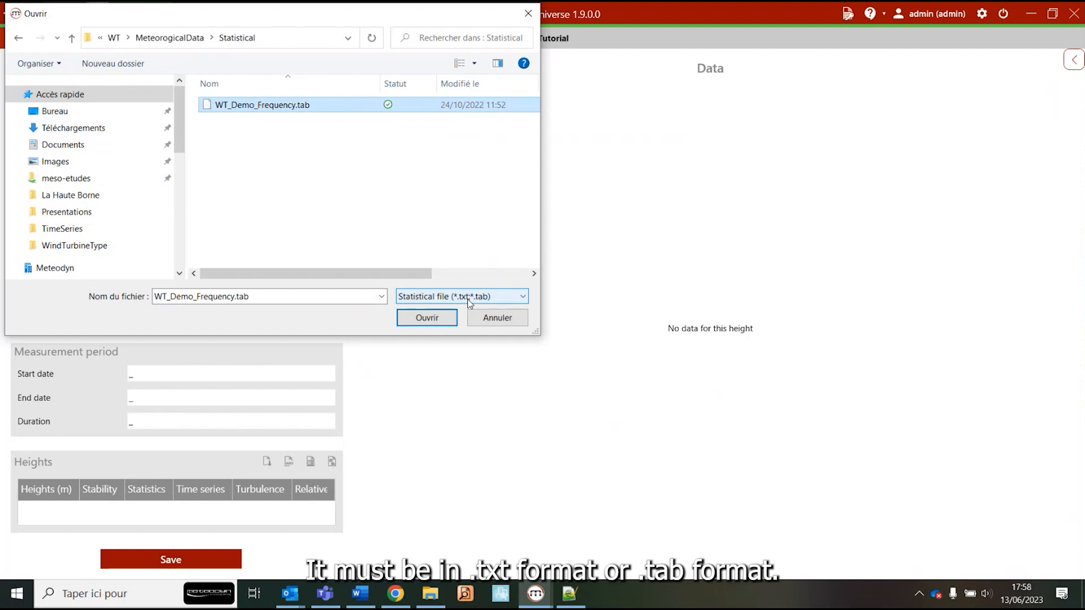
pyautogui.click(428, 318)
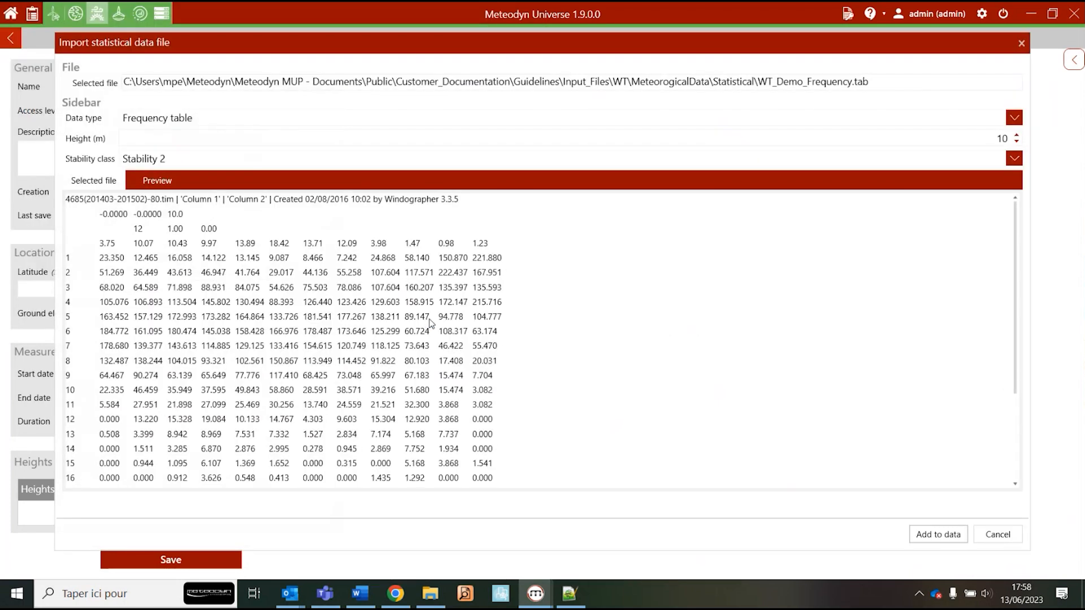
# Add the frequency table to the data with a height of 30 m and Stability 2, and view its wind rose and speed histogram
pyautogui.click(163, 135)
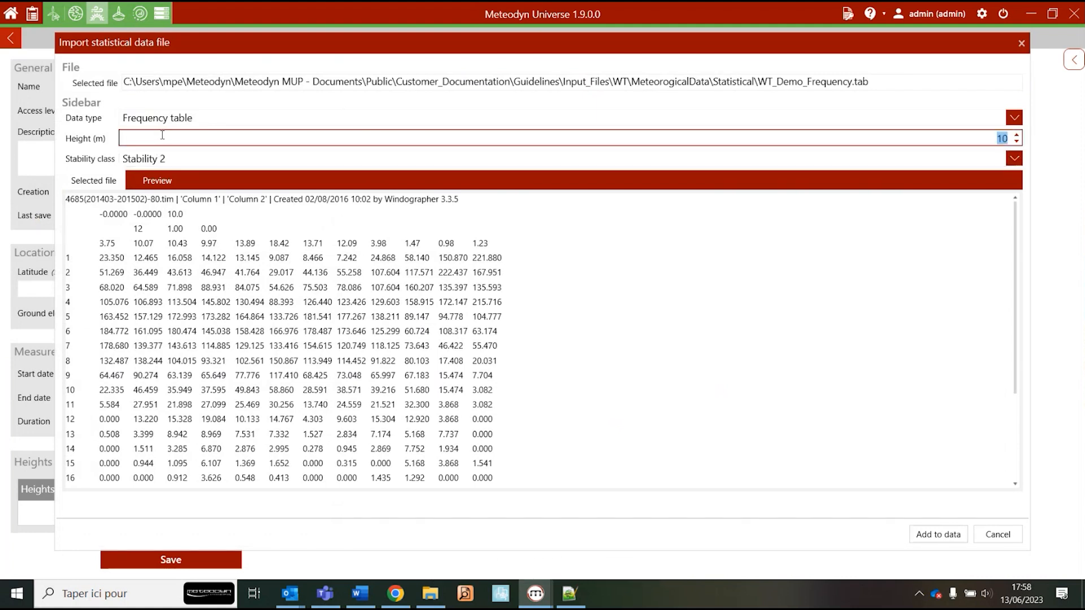
pyautogui.write('70')
pyautogui.press('BackSpace')
pyautogui.press('BackSpace')
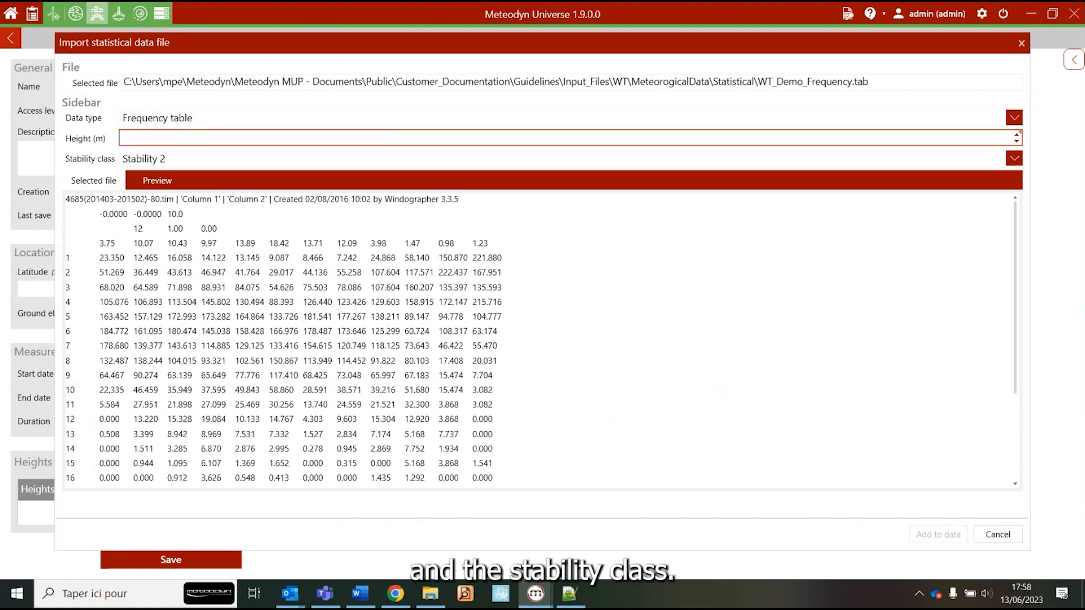
pyautogui.write('30')
pyautogui.click(192, 161)
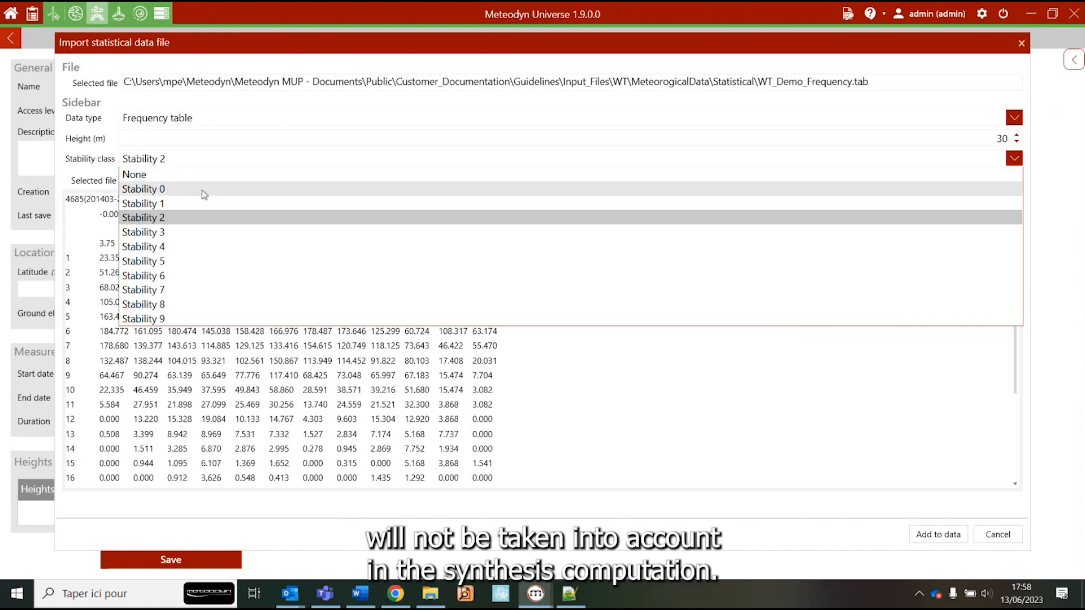
pyautogui.click(228, 217)
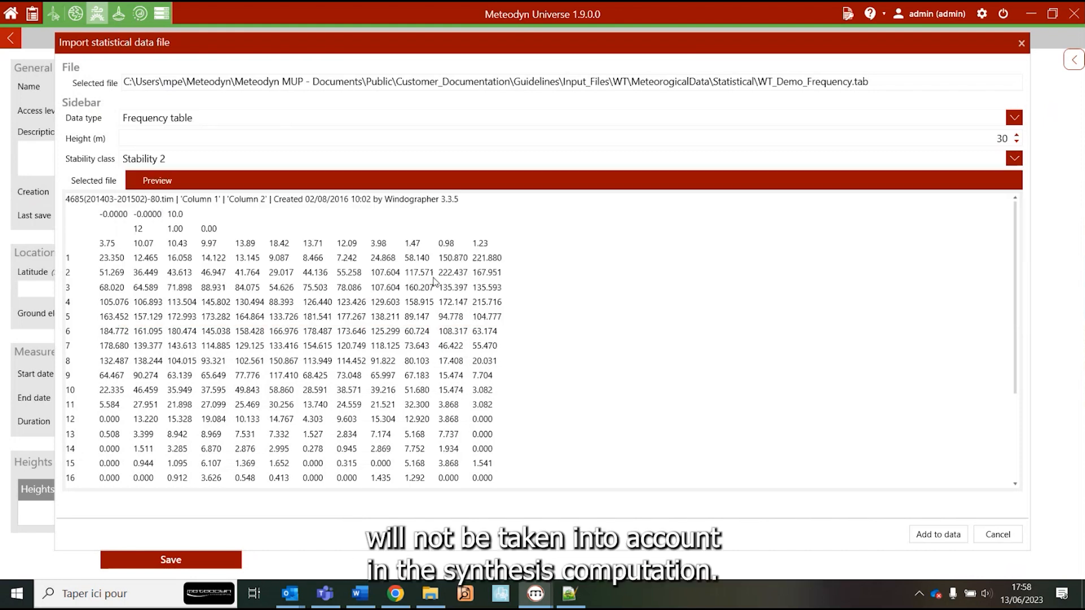
pyautogui.click(939, 533)
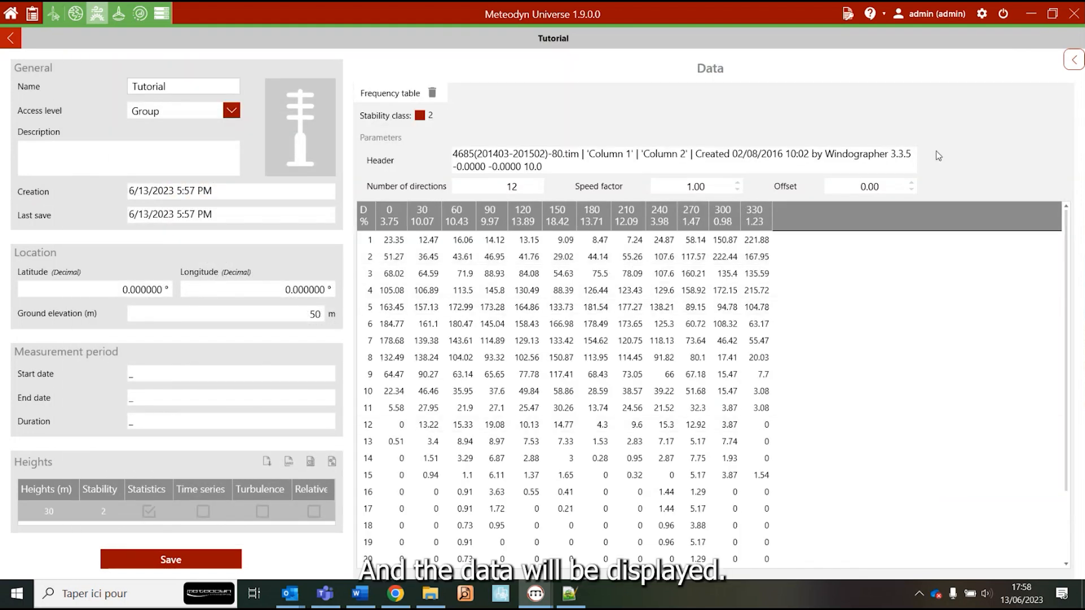
pyautogui.click(1073, 60)
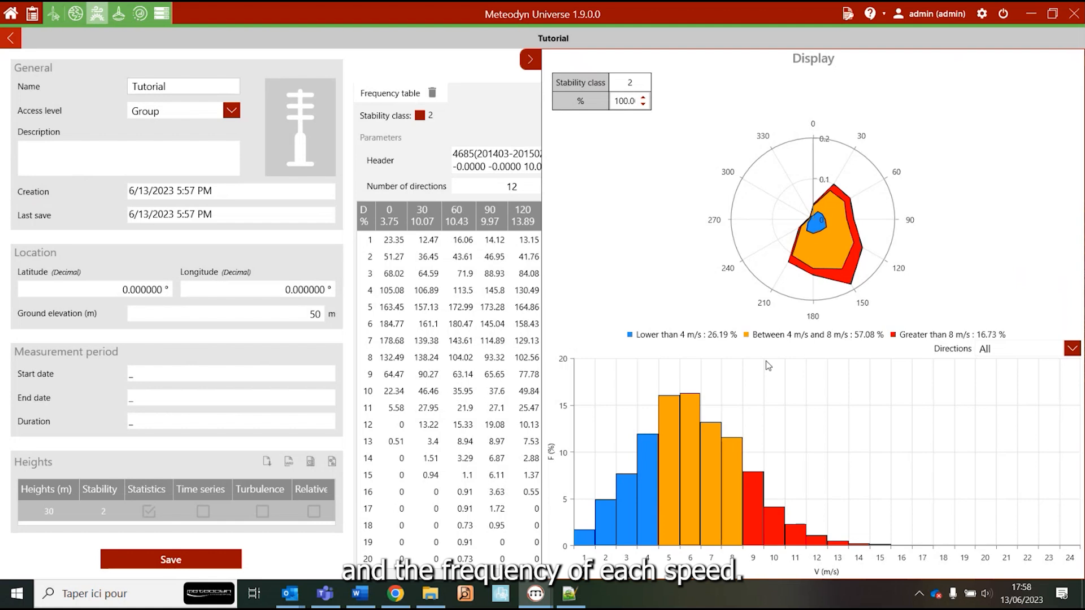
pyautogui.click(530, 58)
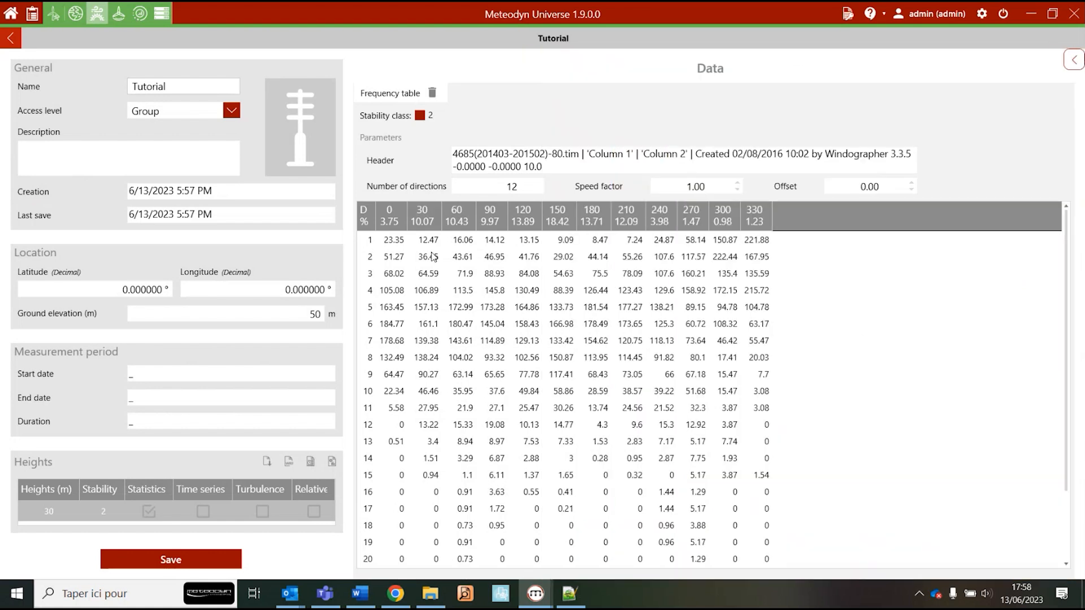
# Load the time series file WT_Demo_TimeSeriesFile_80_100.txt from the MeteorogicalData TimeSeries folder for import
pyautogui.click(310, 465)
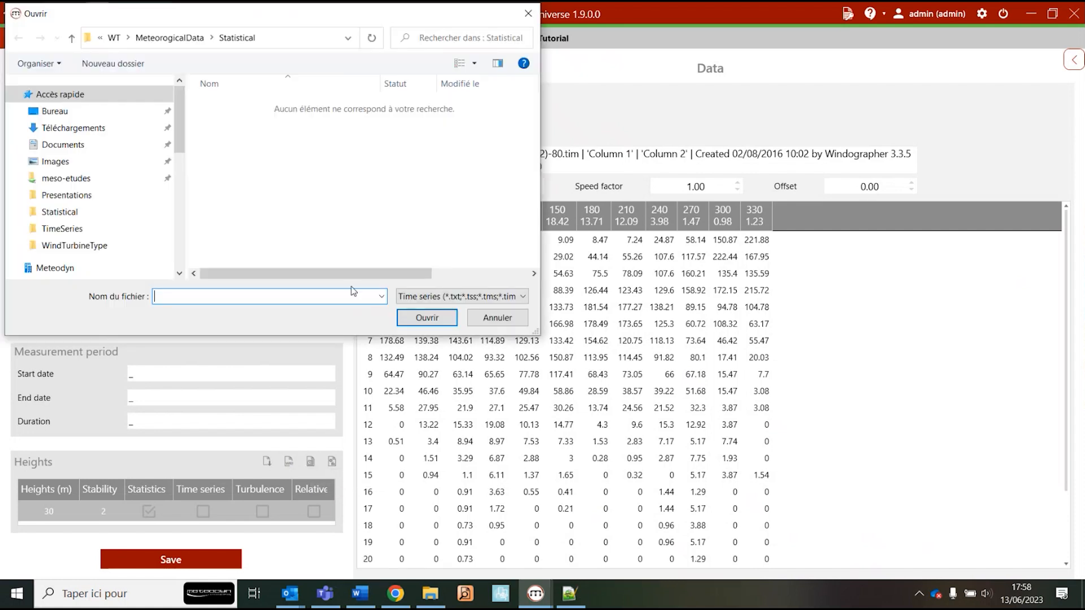
pyautogui.click(191, 38)
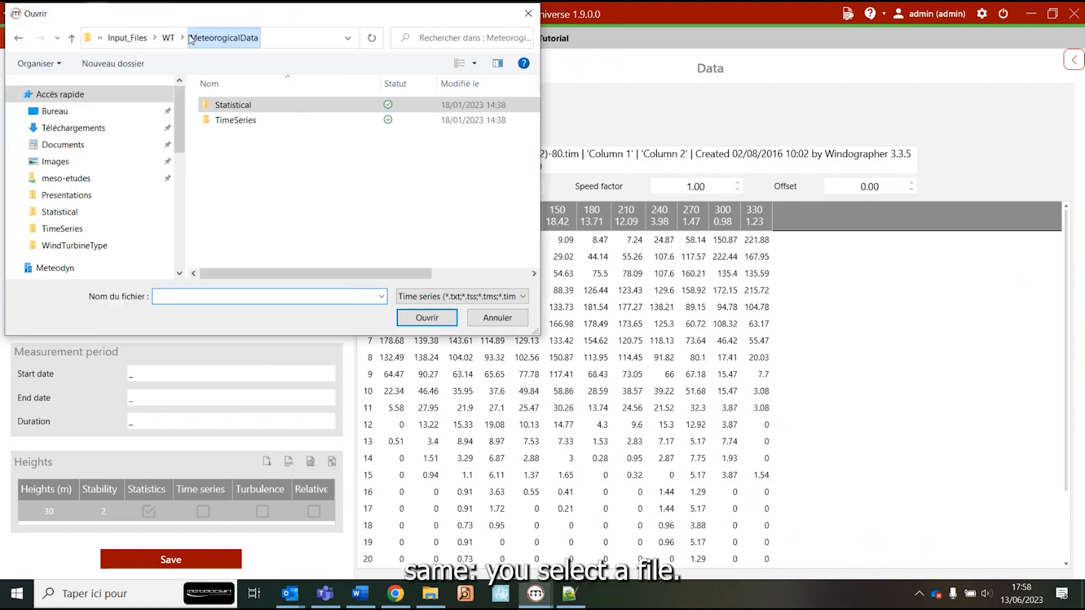
pyautogui.doubleClick(265, 120)
pyautogui.click(334, 107)
pyautogui.click(459, 295)
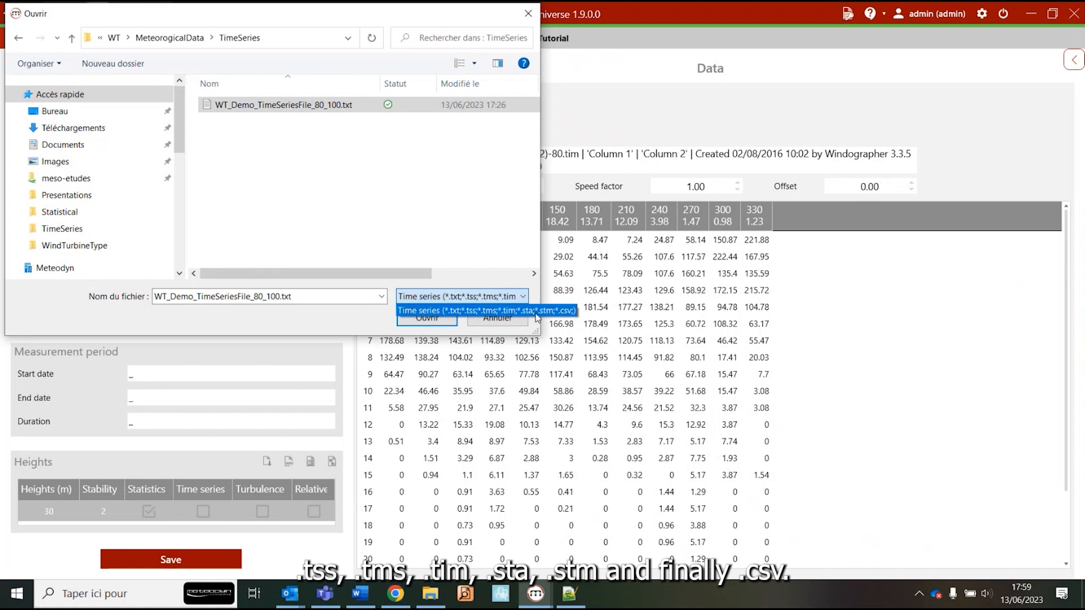
pyautogui.click(339, 111)
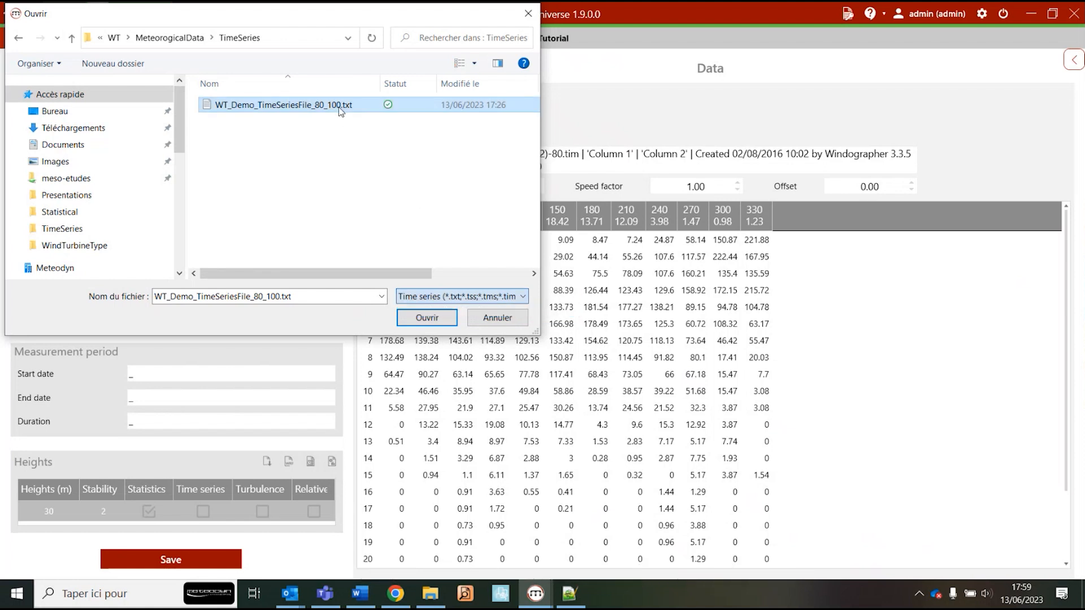
pyautogui.click(428, 318)
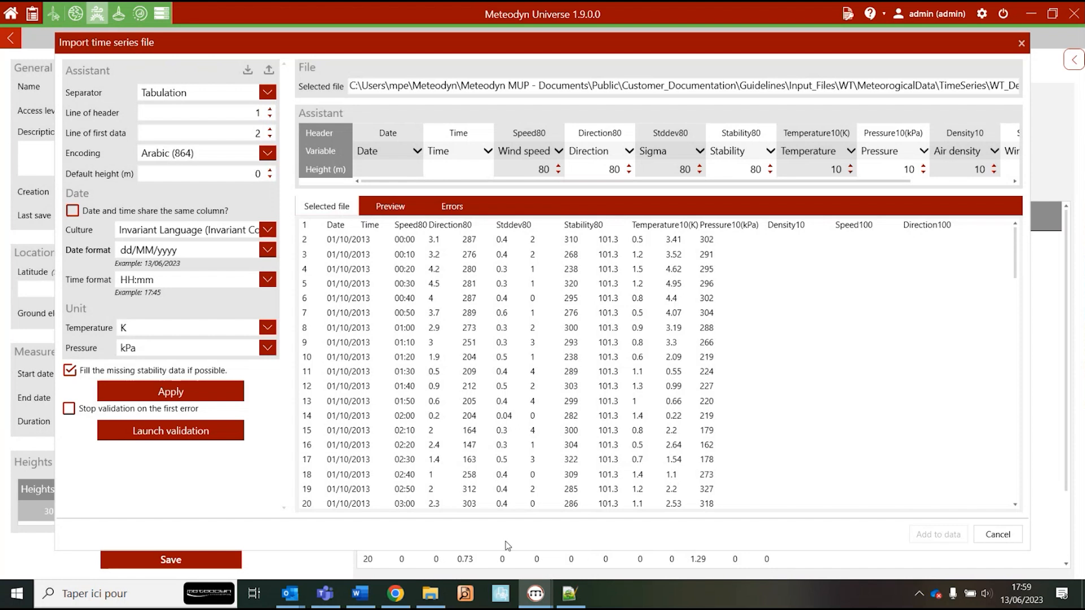
# Compare the source time series text file's header and first data lines with the separator and line settings of the import
pyautogui.click(581, 595)
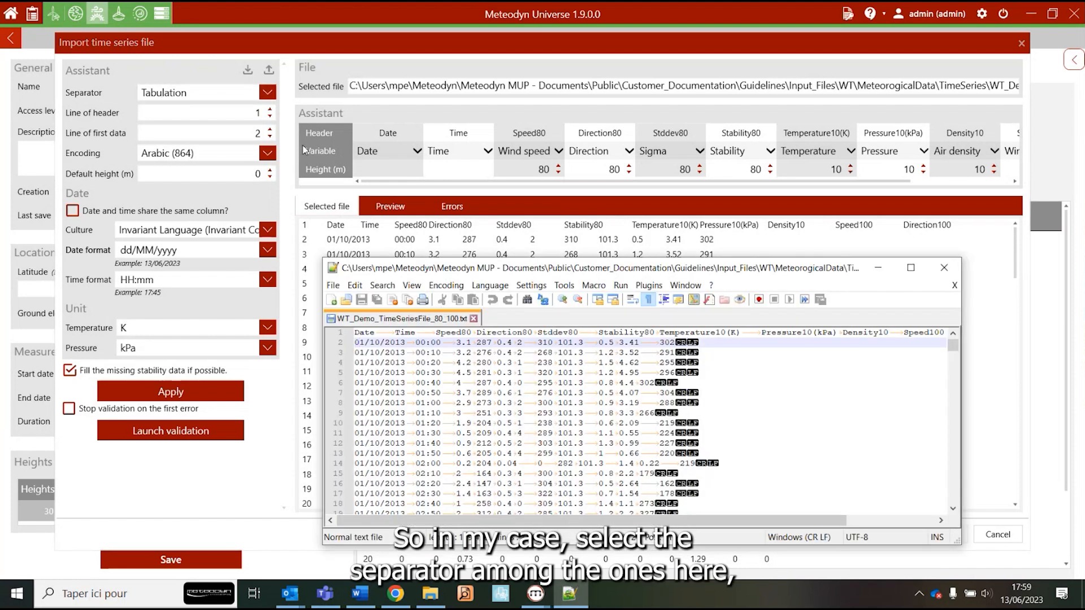
pyautogui.click(225, 93)
pyautogui.click(226, 94)
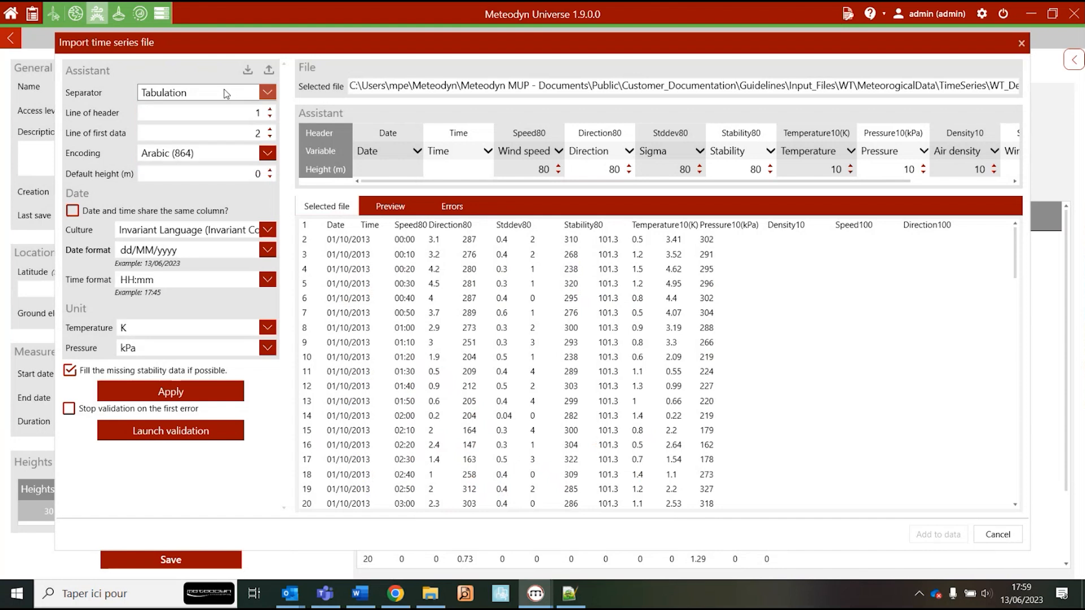
pyautogui.click(569, 593)
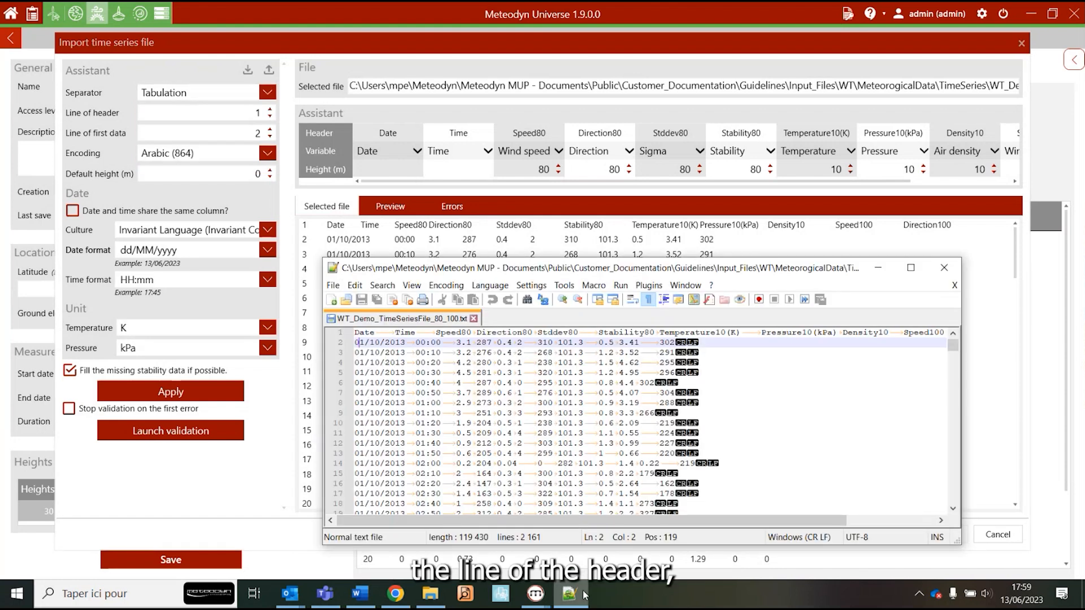
pyautogui.click(356, 333)
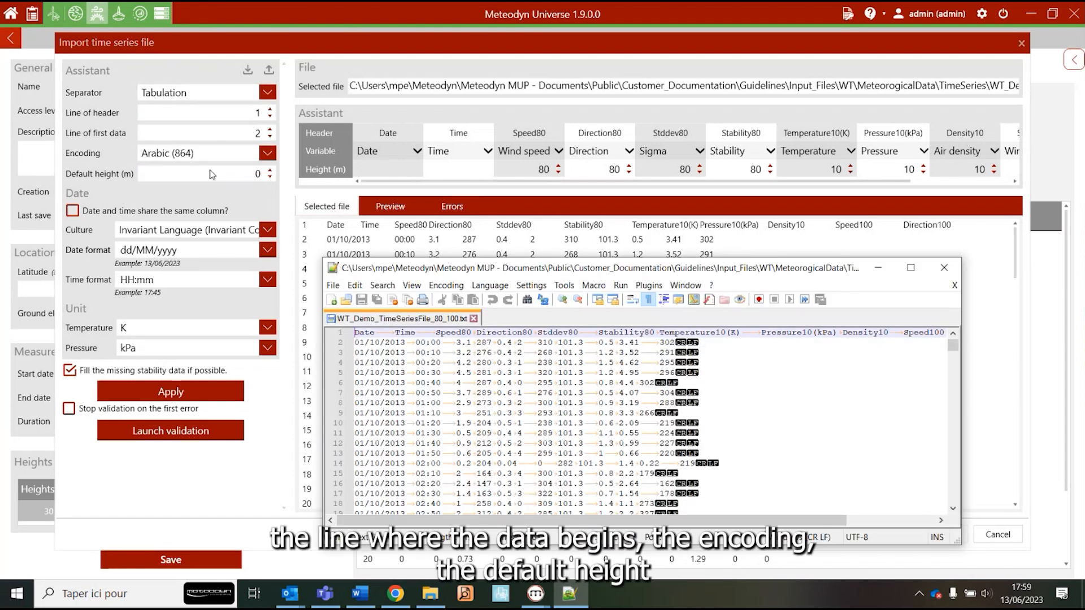
pyautogui.click(356, 341)
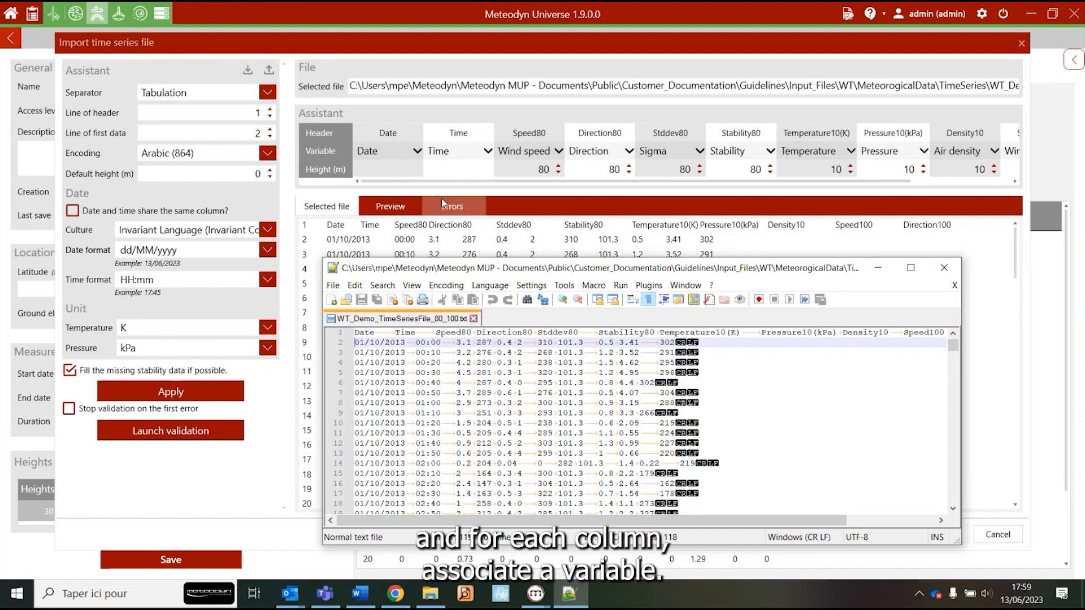
pyautogui.click(420, 191)
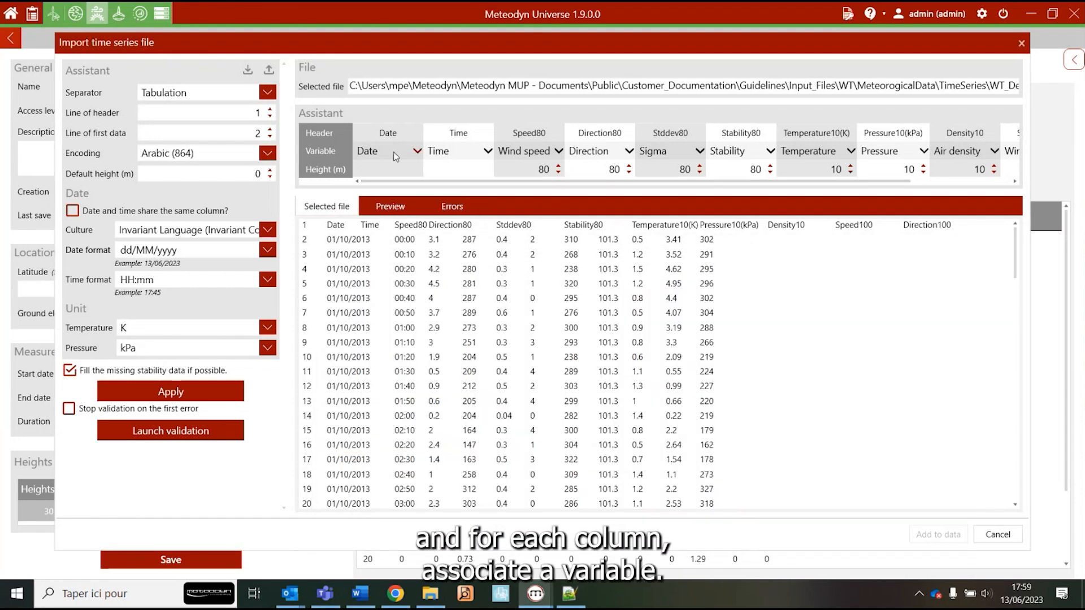
# Validate the time series import with Sigma as the variable for the Stddev80 column, and add it to the data
pyautogui.click(671, 152)
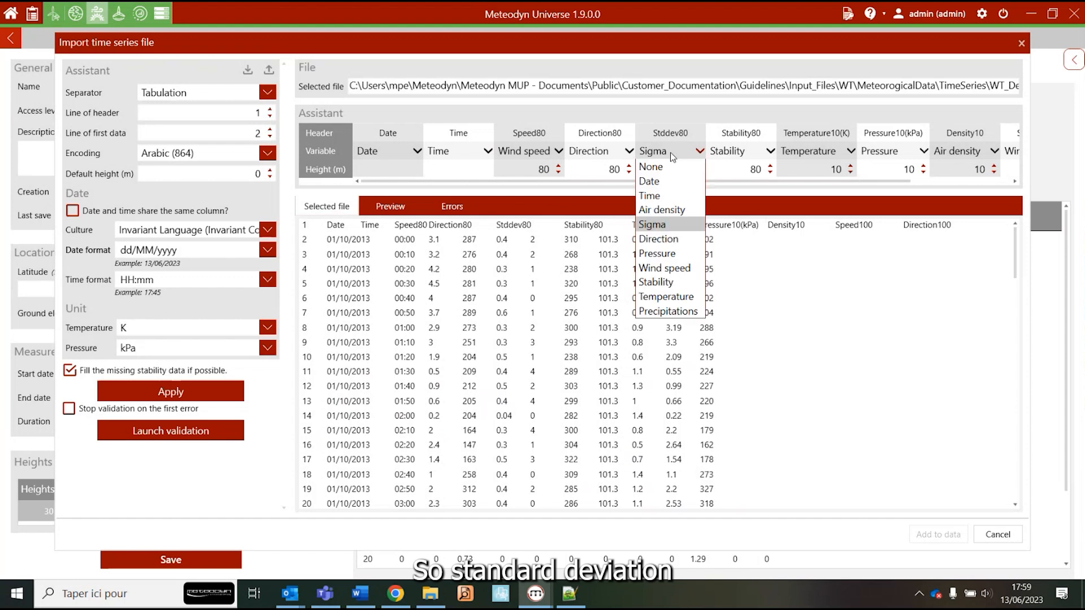
pyautogui.click(657, 229)
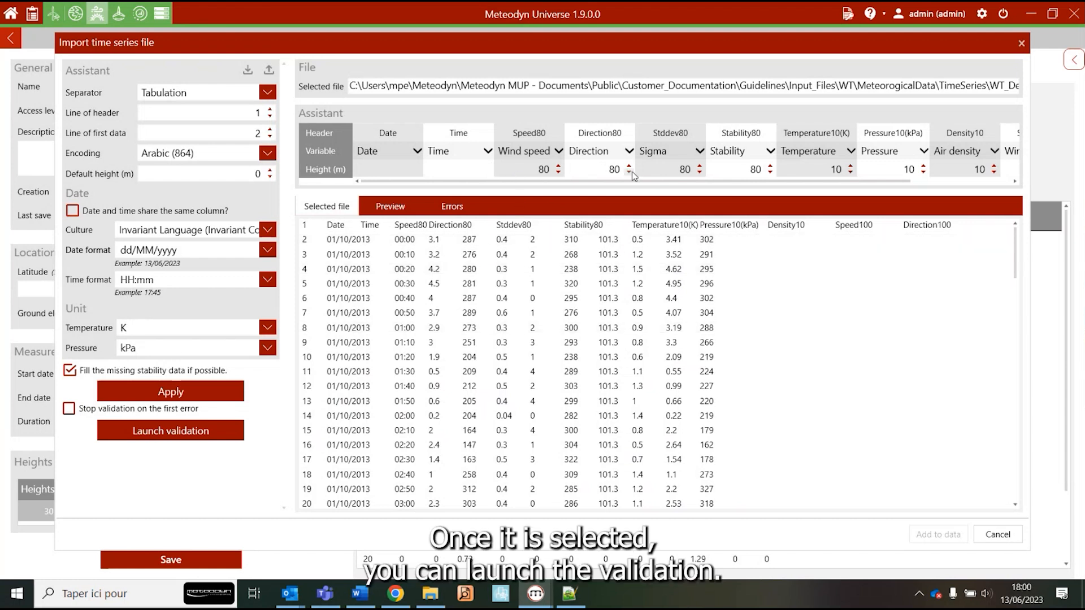
pyautogui.click(188, 429)
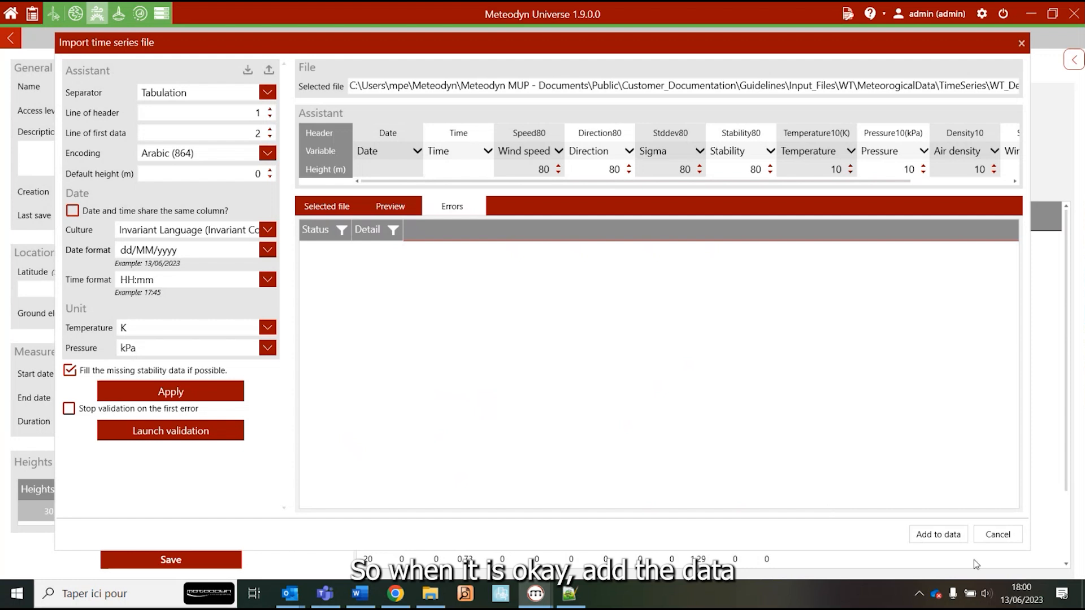
pyautogui.click(938, 534)
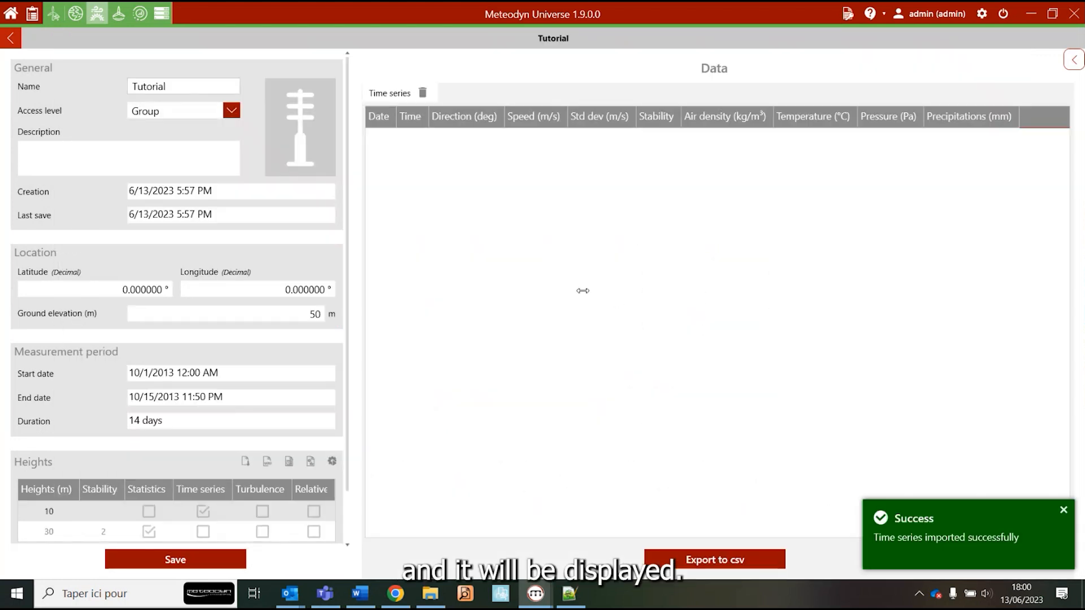
pyautogui.click(1064, 511)
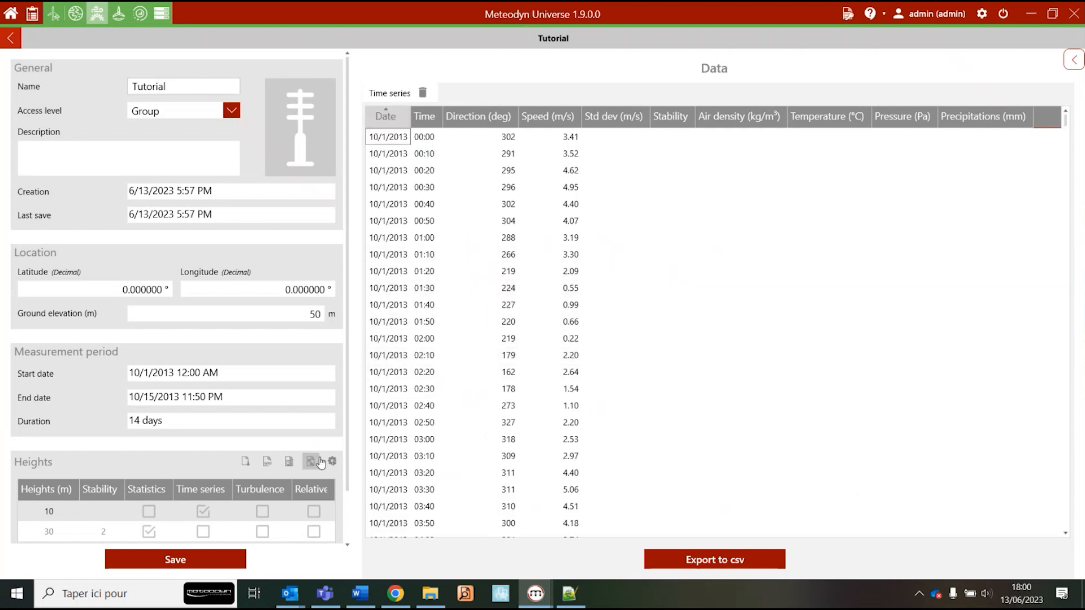
# Compute the frequency table, turbulence intensity and relative standard deviation of turbulence from the 80 m time series, with a 22.5° sector step and 1.0 m/s speed step
pyautogui.scroll(-1, 350, 396)
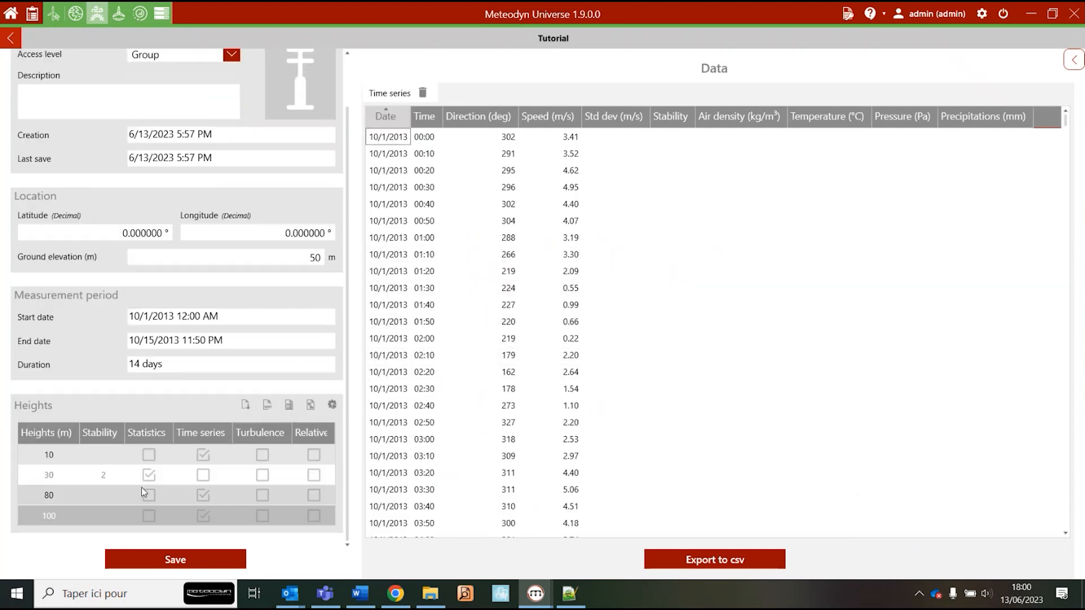
pyautogui.click(333, 406)
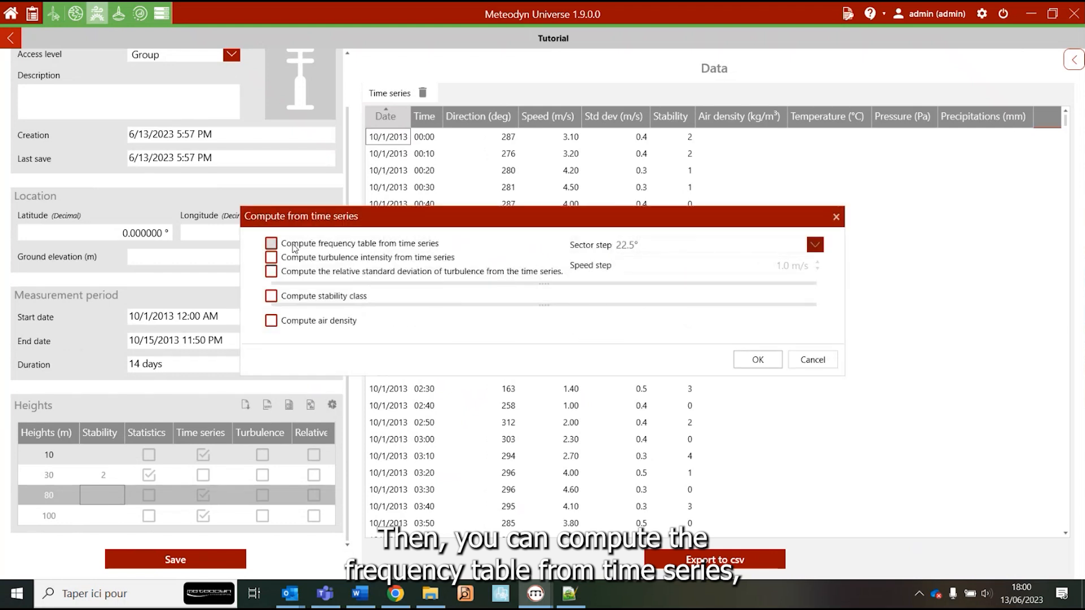
pyautogui.click(293, 248)
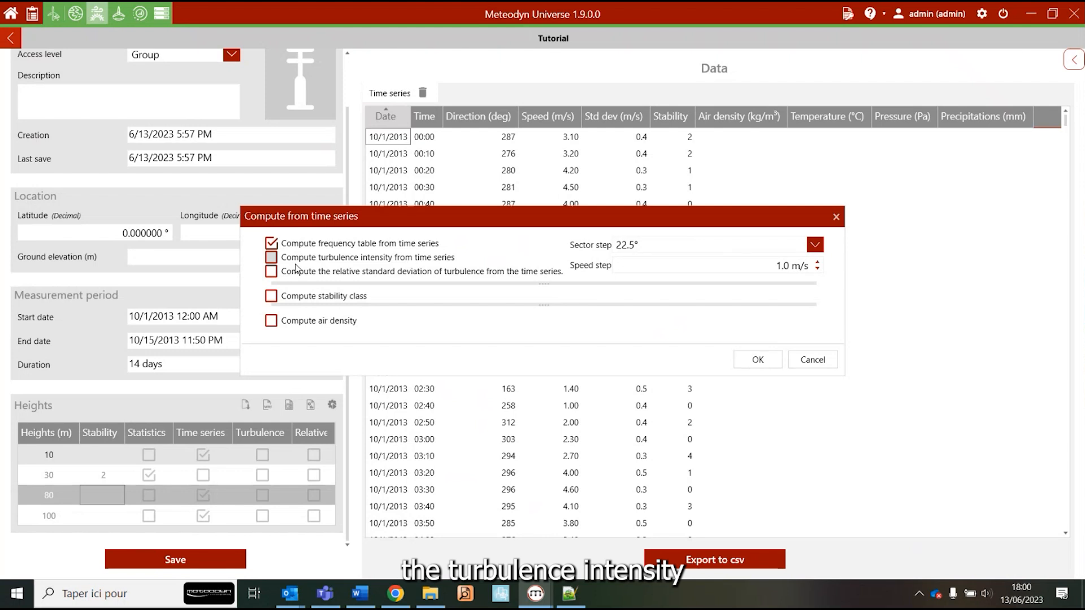
pyautogui.click(294, 263)
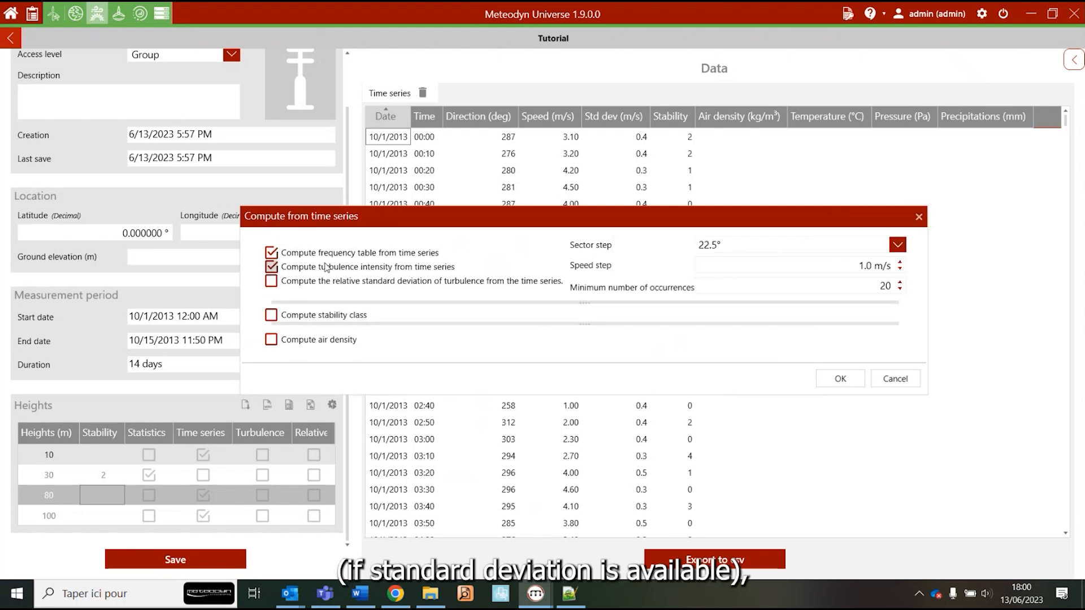
pyautogui.click(295, 286)
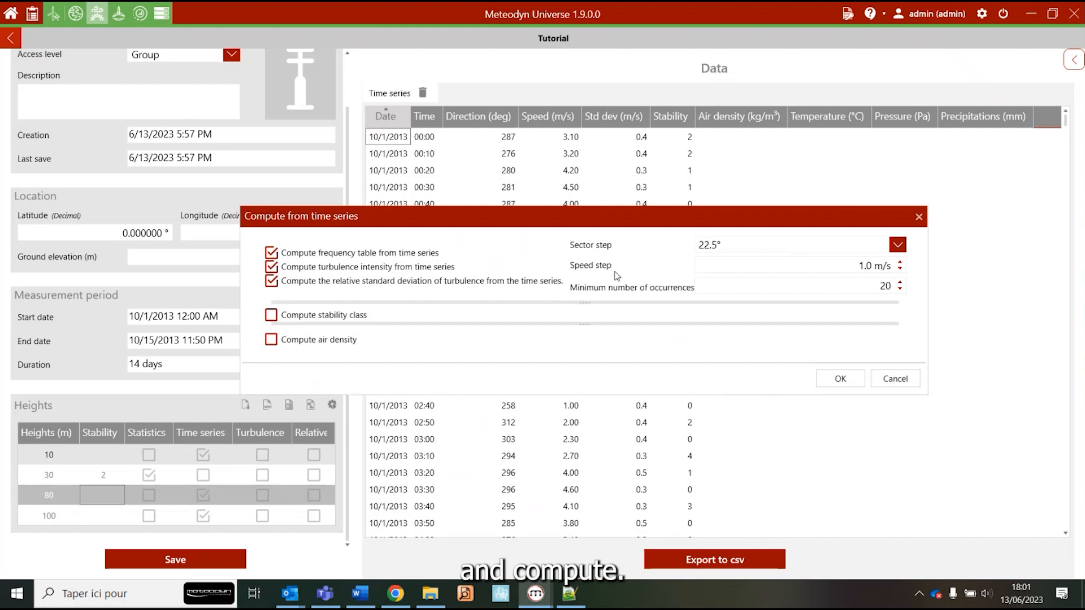
pyautogui.click(840, 379)
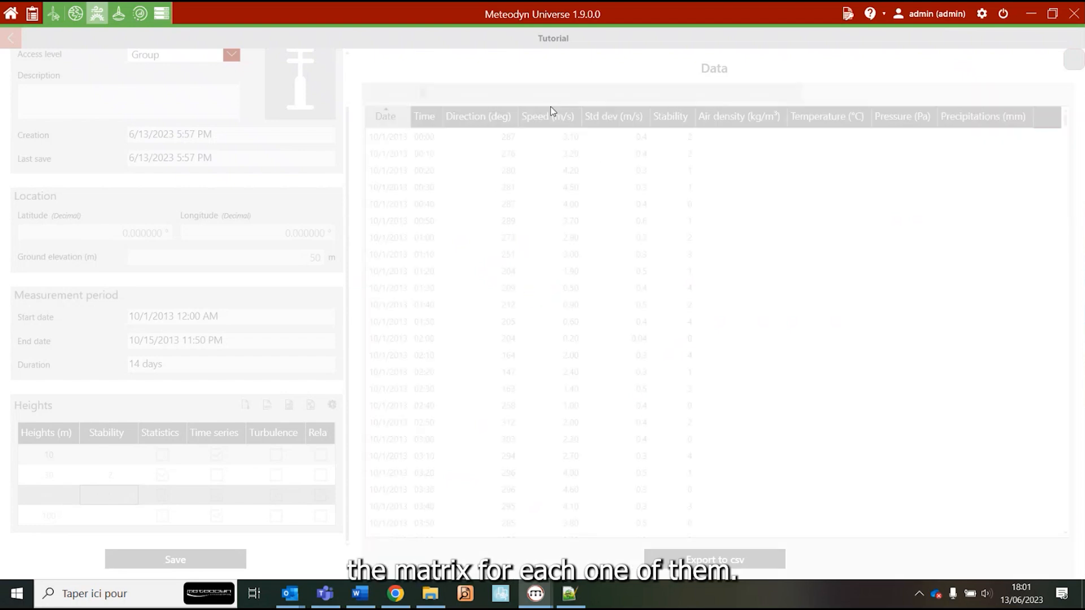
# View the 80 m frequency table, its wind rose and speed histogram, and the percentage of each stability class
pyautogui.click(485, 96)
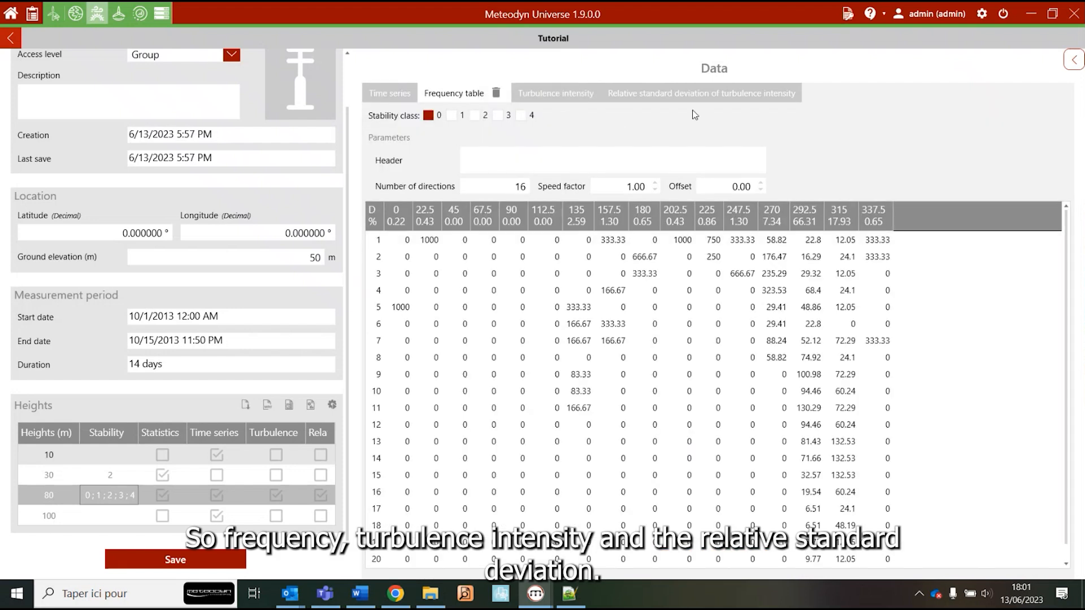
pyautogui.click(1074, 59)
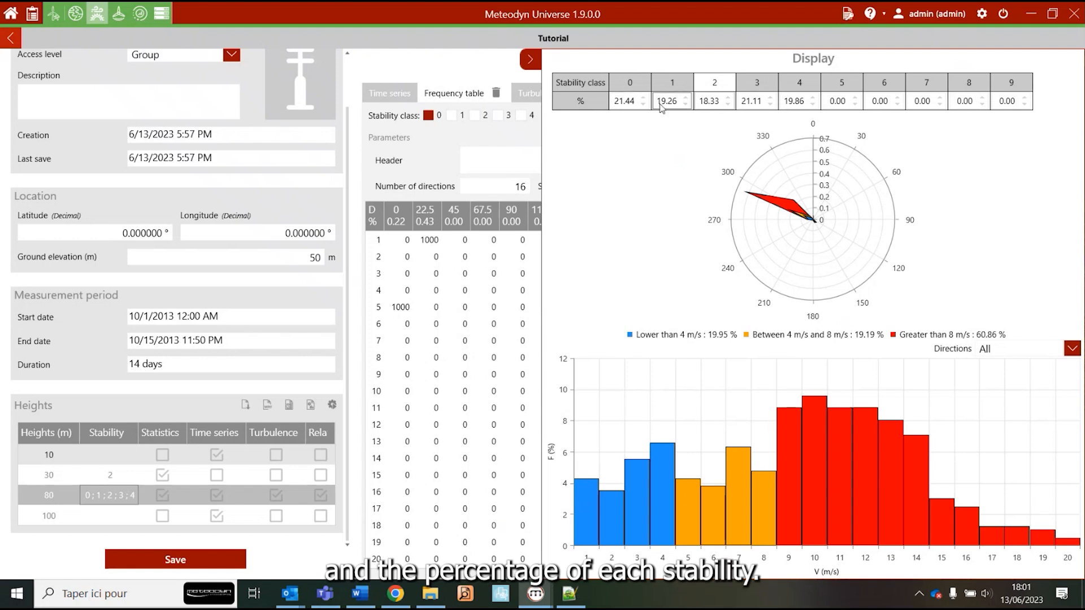
pyautogui.click(711, 104)
pyautogui.click(530, 58)
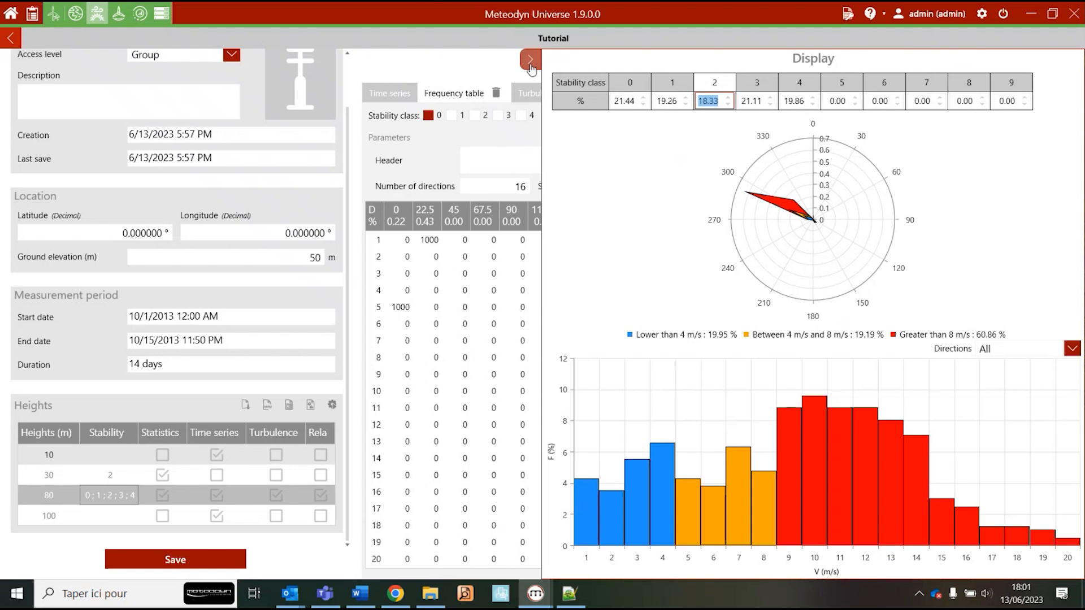
# Examine the Temperature, Shear + TI and Shear methods for computing stability class and the air density option, without computing anything
pyautogui.click(332, 407)
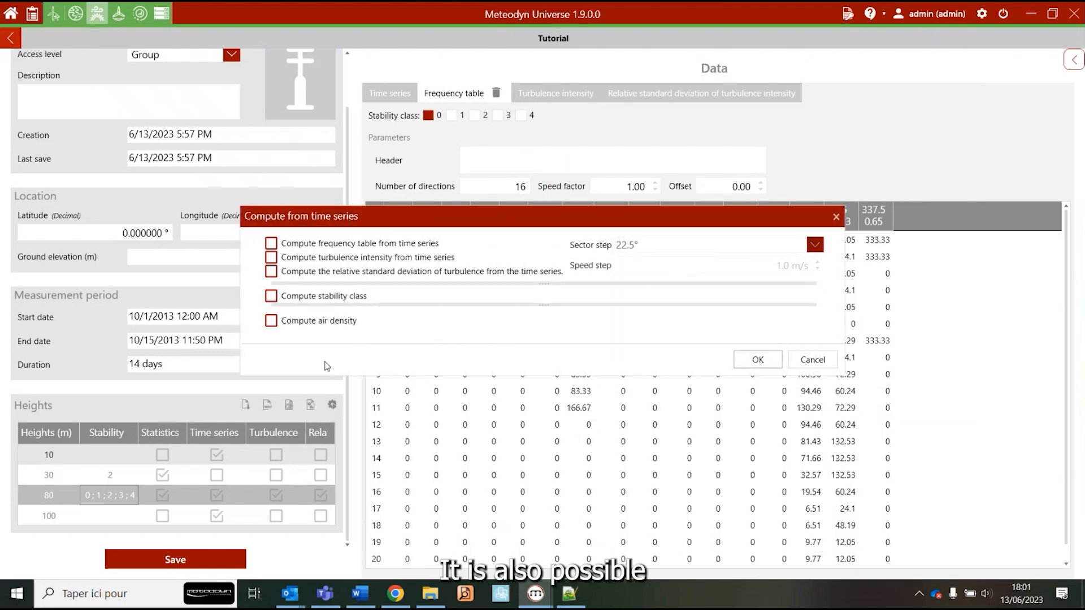
pyautogui.click(271, 296)
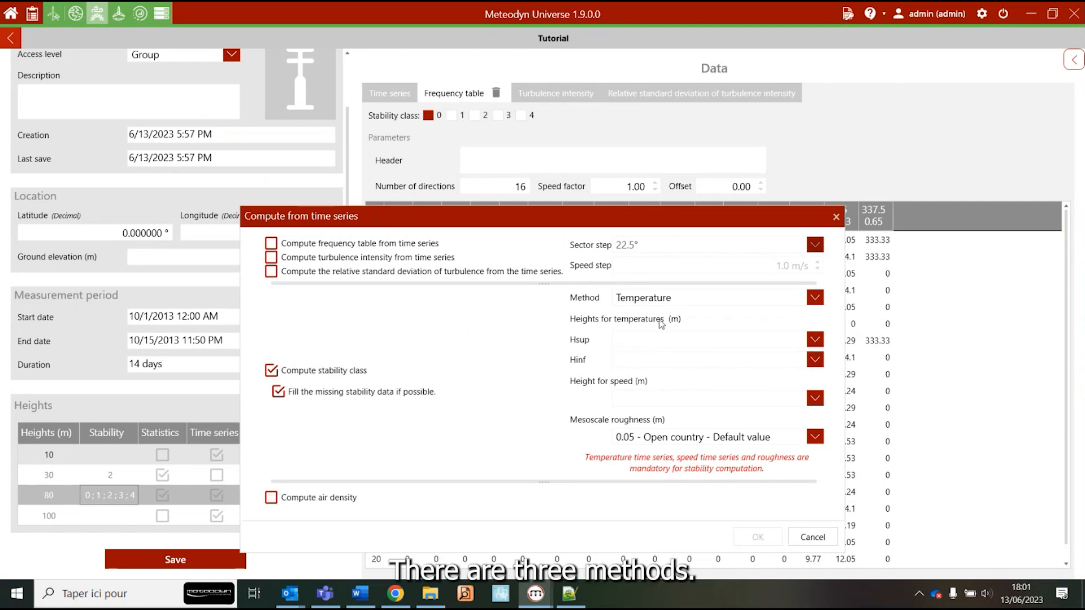
pyautogui.click(647, 300)
pyautogui.click(647, 299)
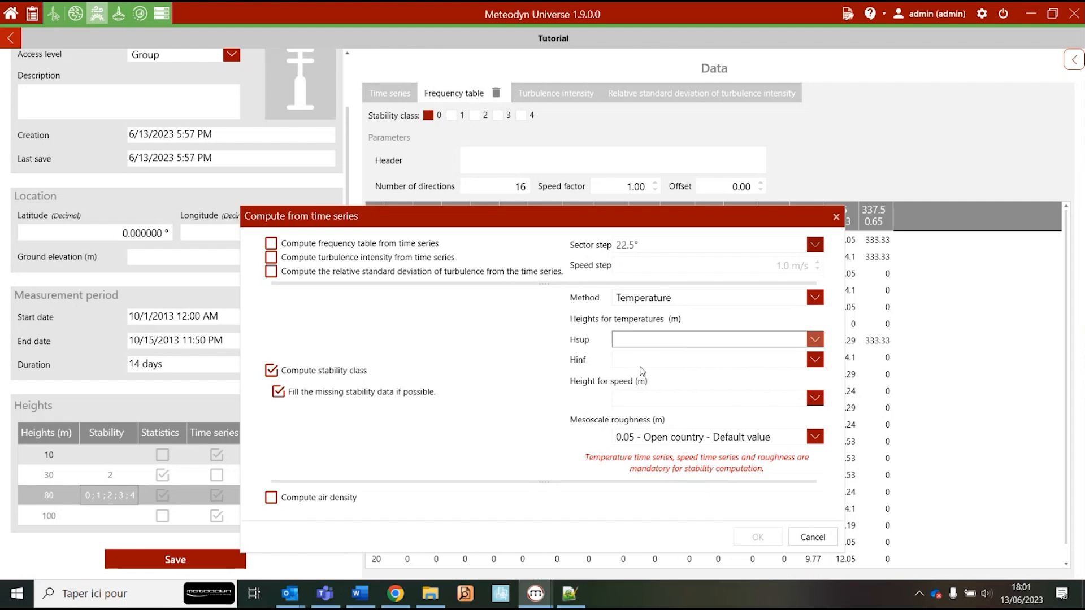
pyautogui.click(647, 303)
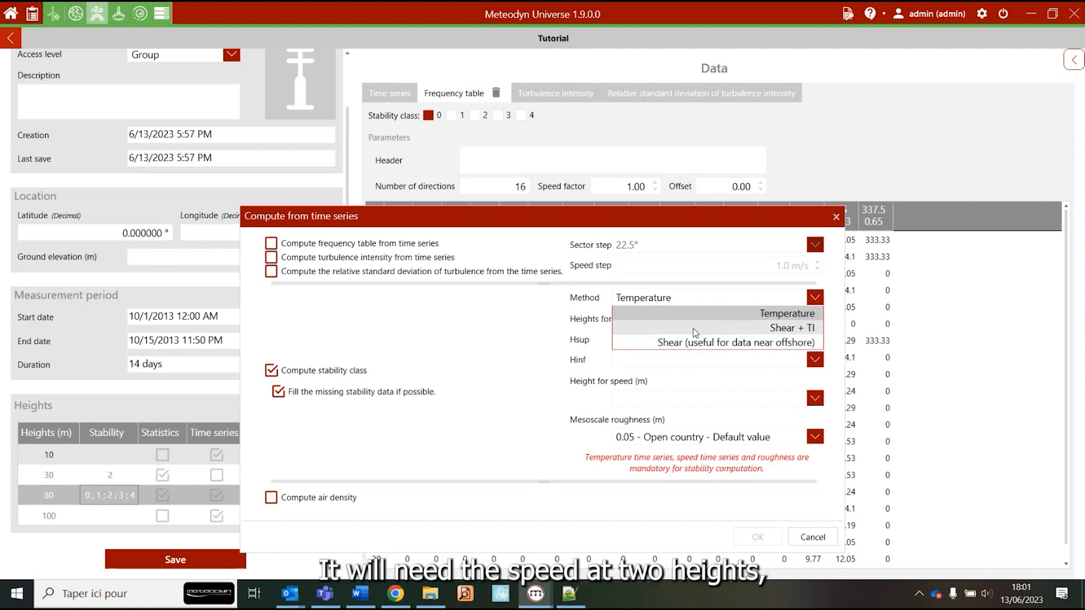
pyautogui.click(661, 329)
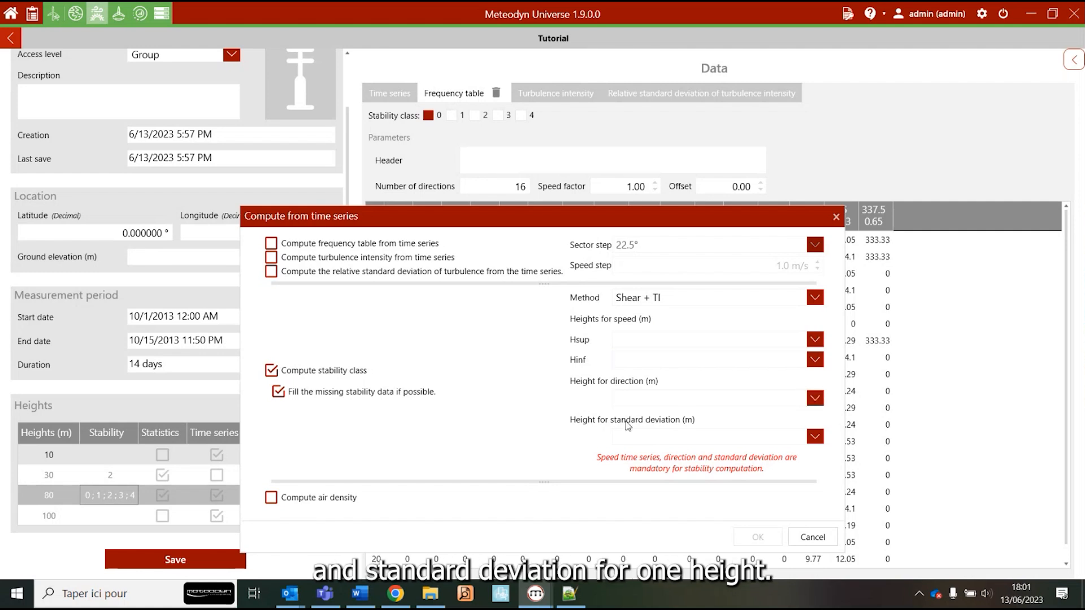
pyautogui.click(650, 439)
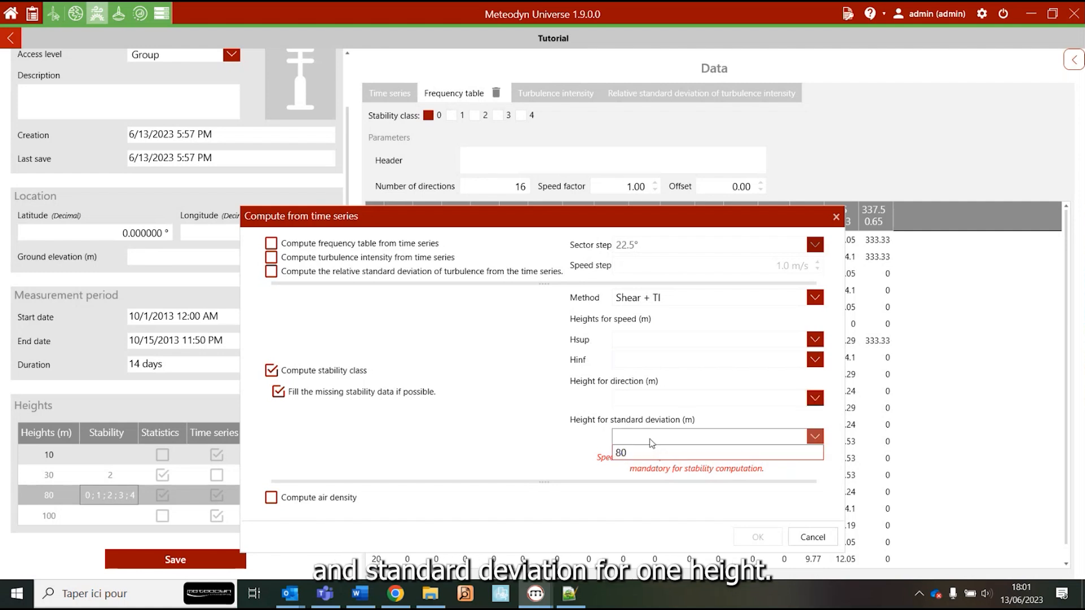
pyautogui.click(650, 439)
pyautogui.click(658, 298)
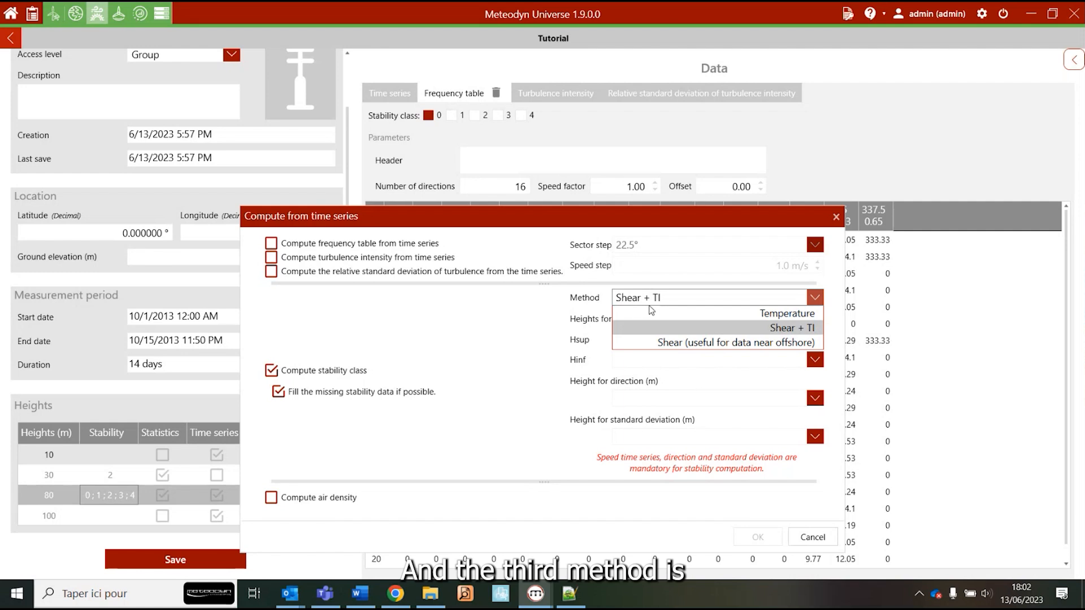
pyautogui.click(677, 343)
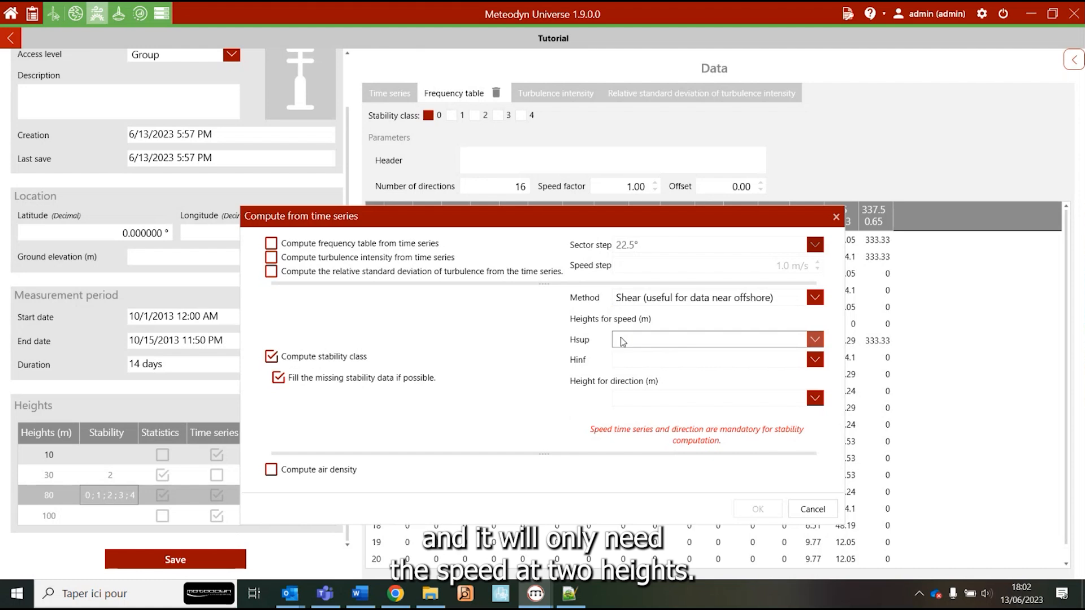
pyautogui.click(272, 357)
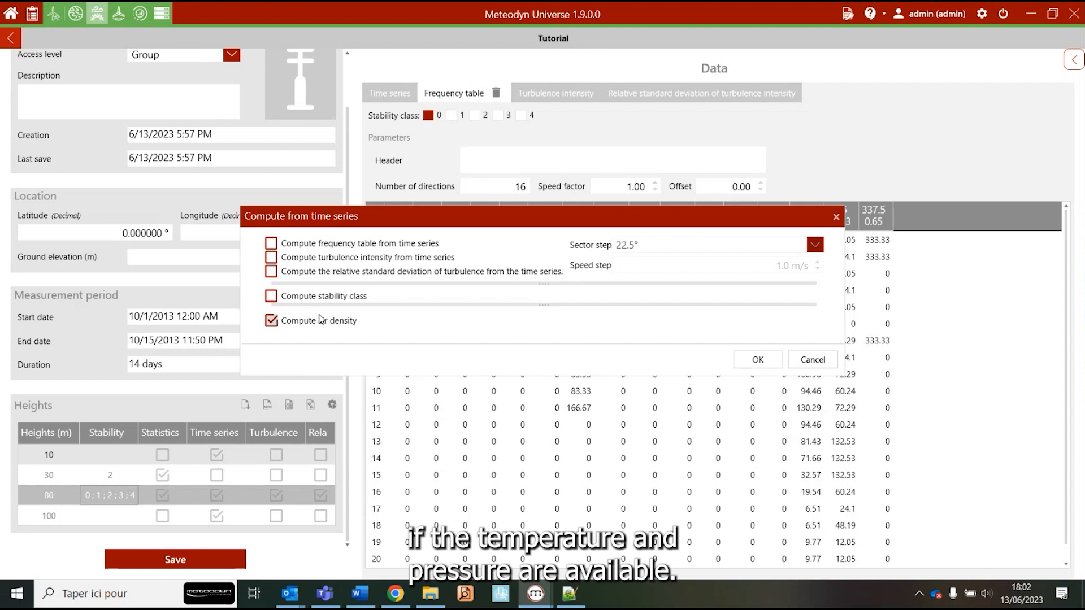
pyautogui.click(812, 360)
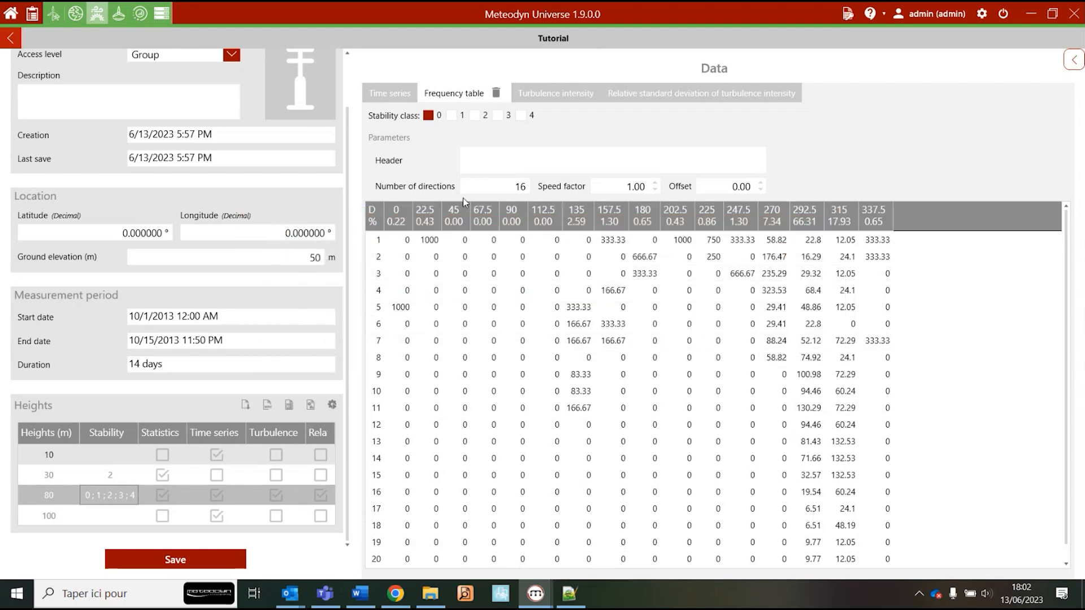
# Check the 80 m frequency tables for stability classes 1 and 2, and save and close the Tutorial meteorology
pyautogui.click(451, 116)
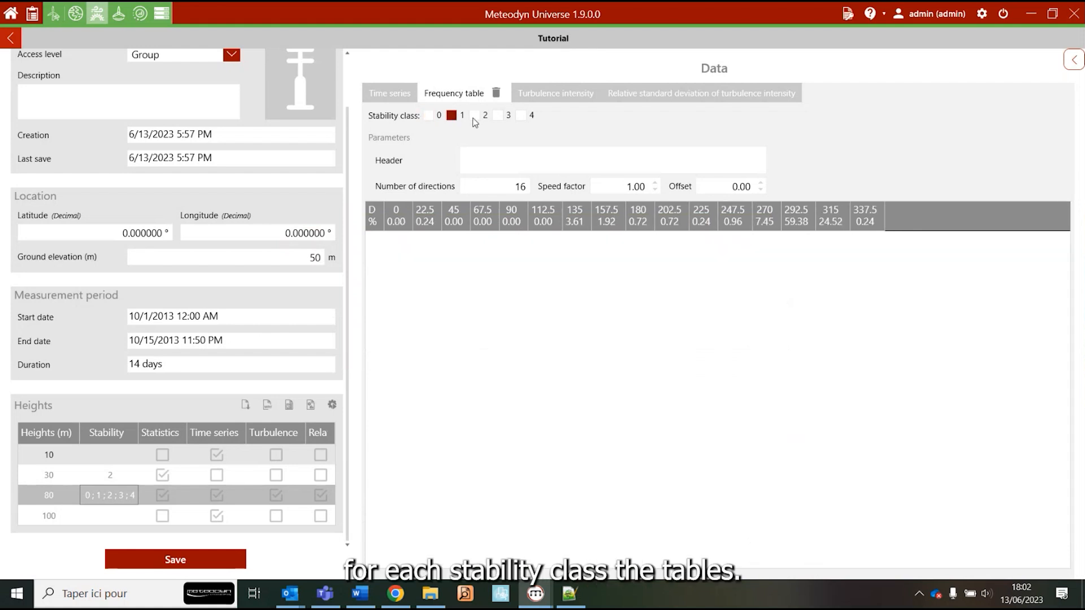
pyautogui.click(474, 116)
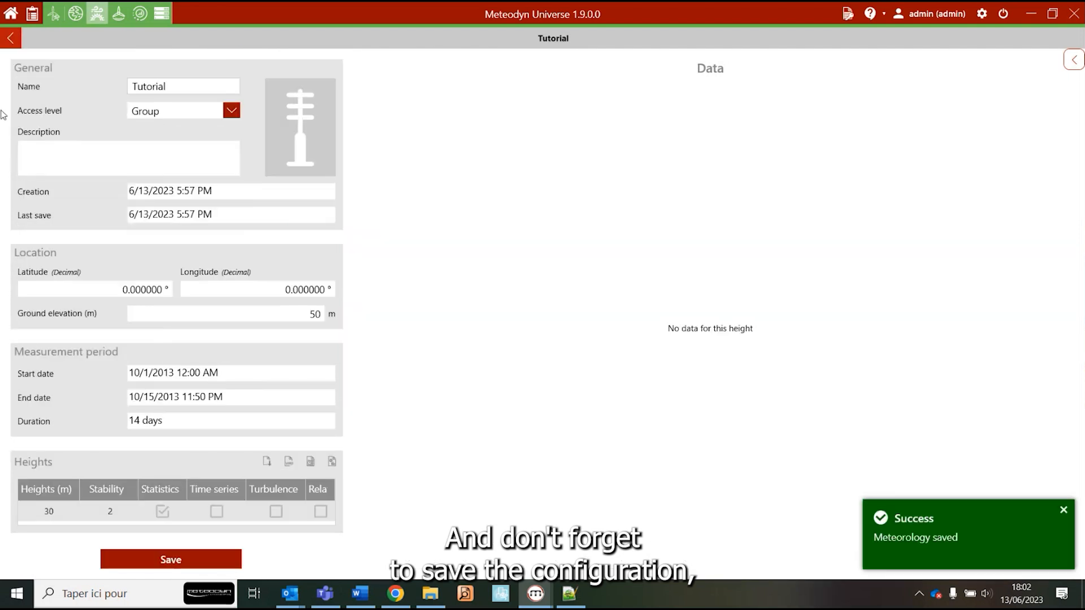
pyautogui.click(10, 38)
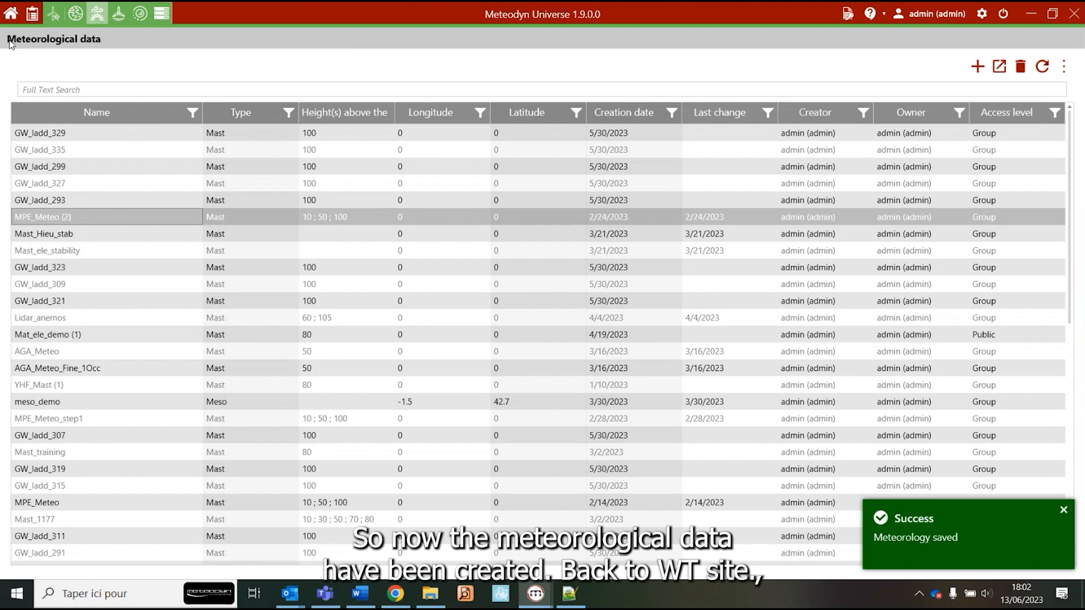
# Return to the Tutorial site's synthesis, search the meteorological data for "Tuto" and select the Tutorial mast as reference meteorology
pyautogui.click(53, 13)
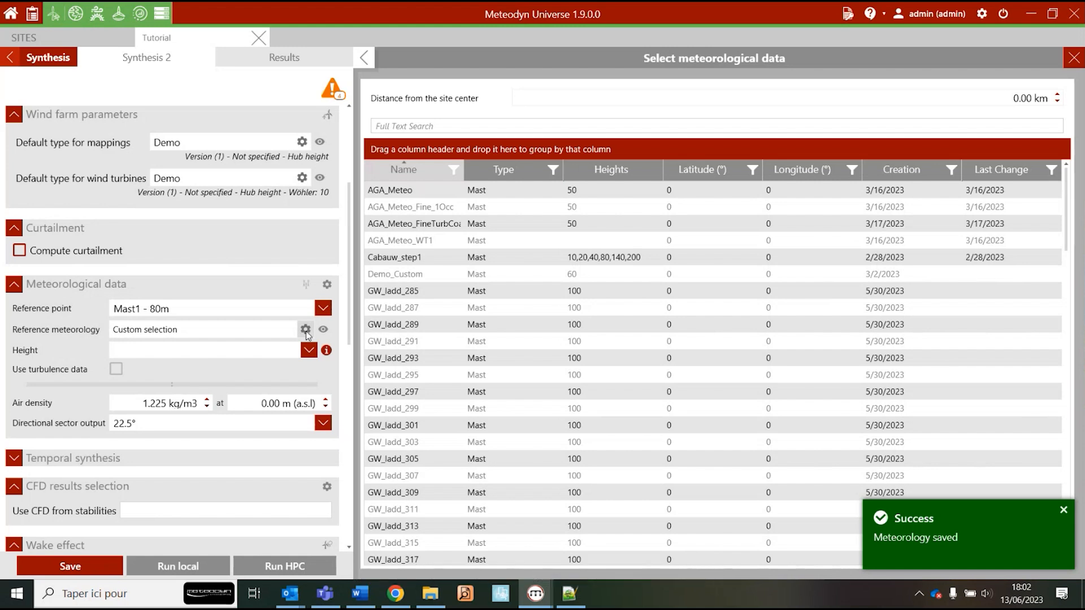
pyautogui.click(434, 124)
pyautogui.write('Tutp')
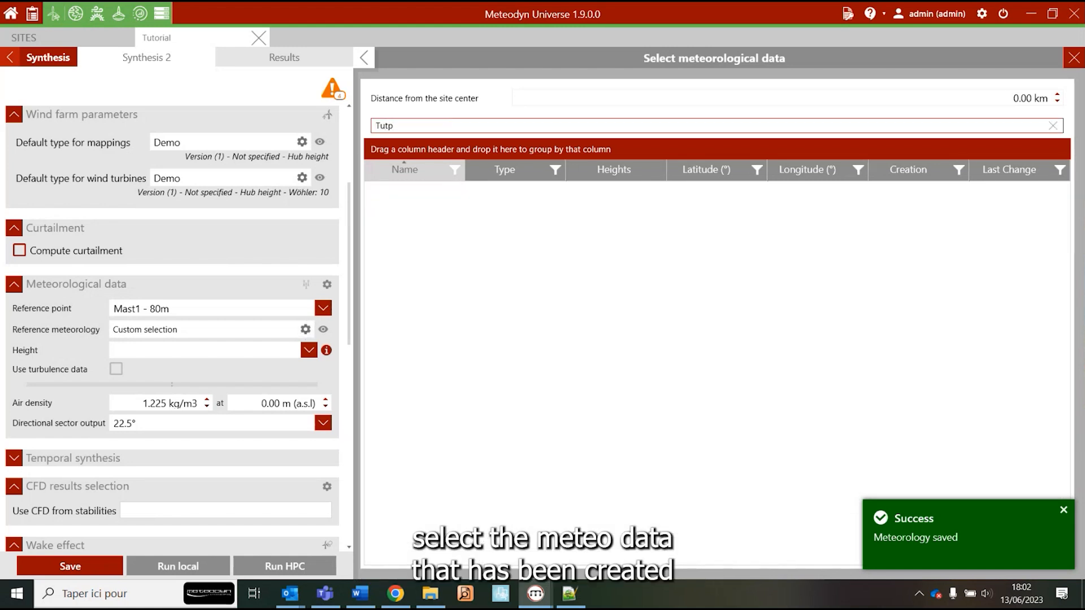
pyautogui.press('BackSpace')
pyautogui.write('o')
pyautogui.doubleClick(427, 195)
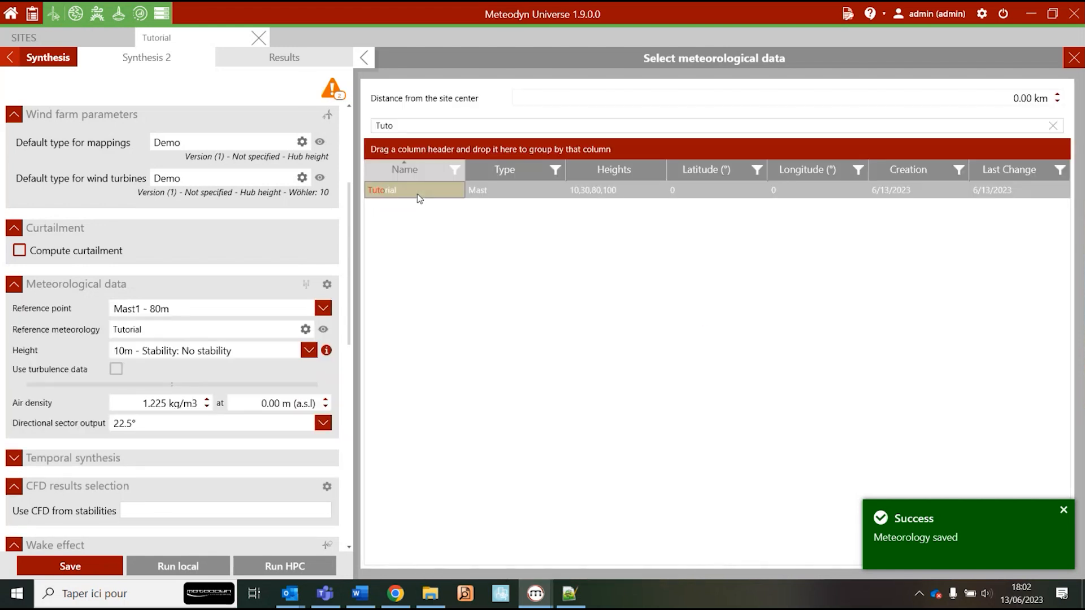
# Set the reference meteorology height to 80m - Stability: 0;1;2;3;4 and dismiss the save notification
pyautogui.click(209, 351)
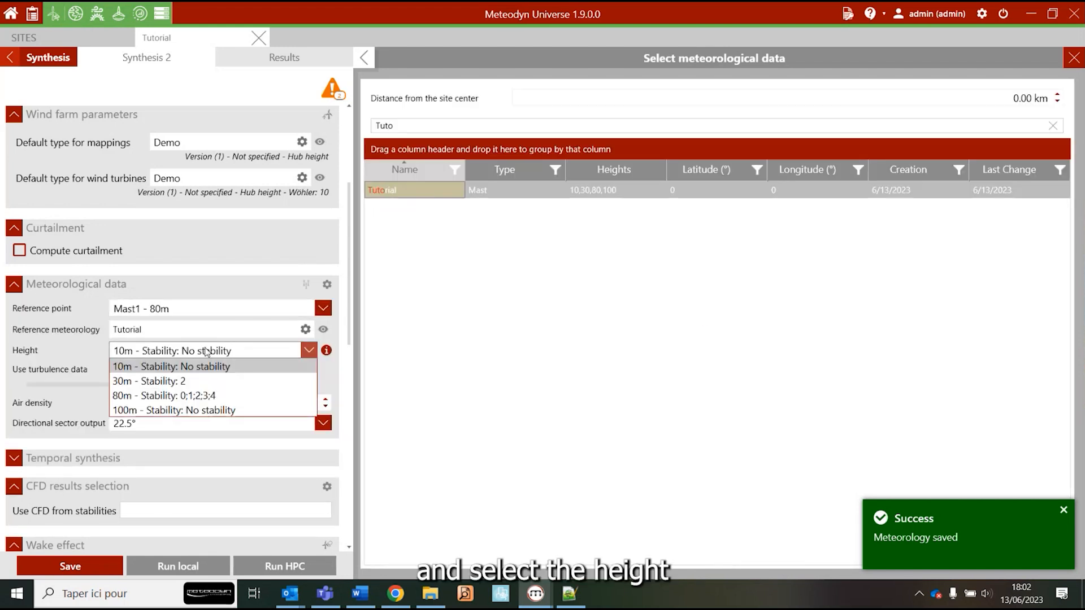
pyautogui.click(160, 395)
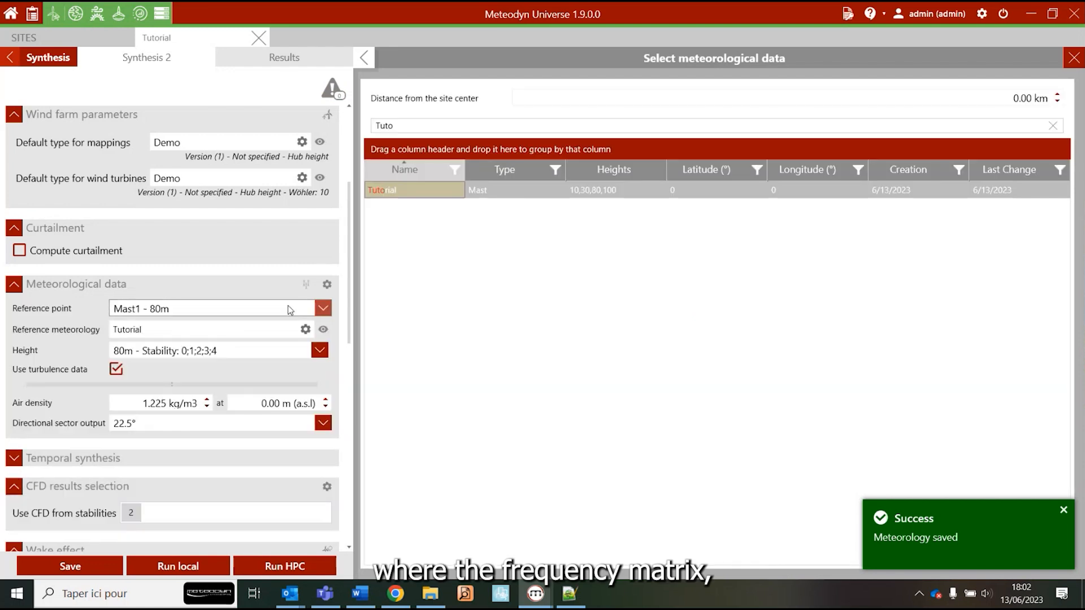
pyautogui.moveTo(352, 243); pyautogui.dragTo(346, 316)
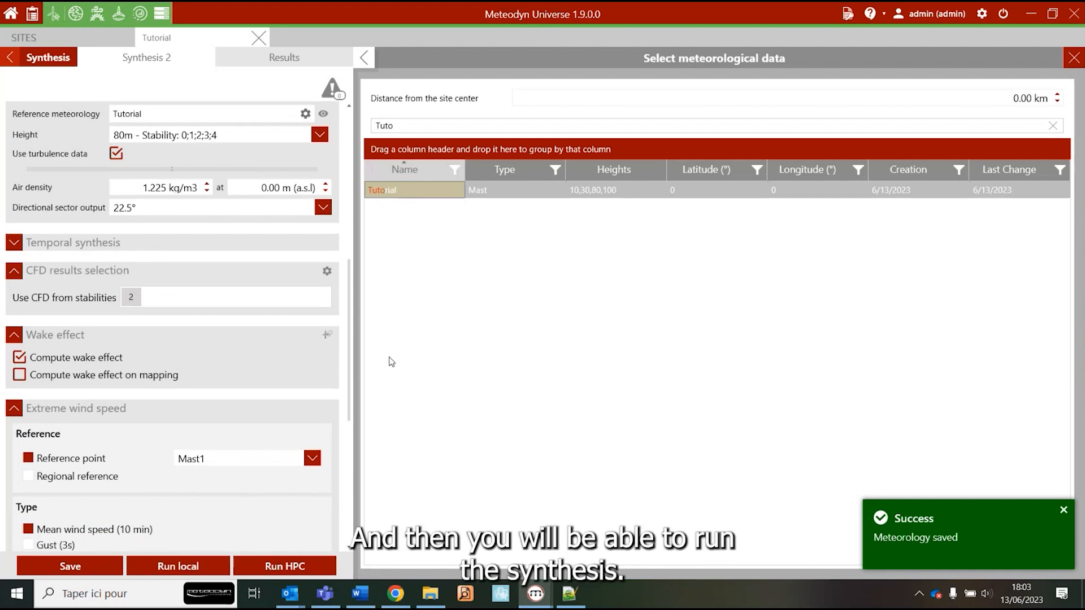
pyautogui.click(1065, 511)
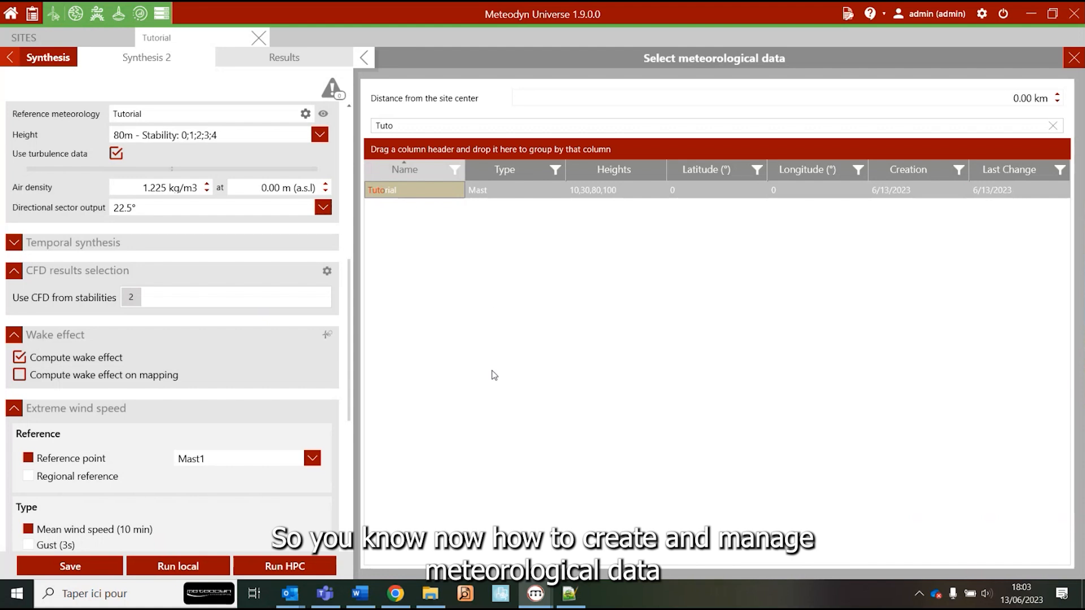
# Switch to Chrome and consult section 1.1, Meteorological data tool, in the Meteodyn Universe Meteorological Data user manual
pyautogui.click(395, 594)
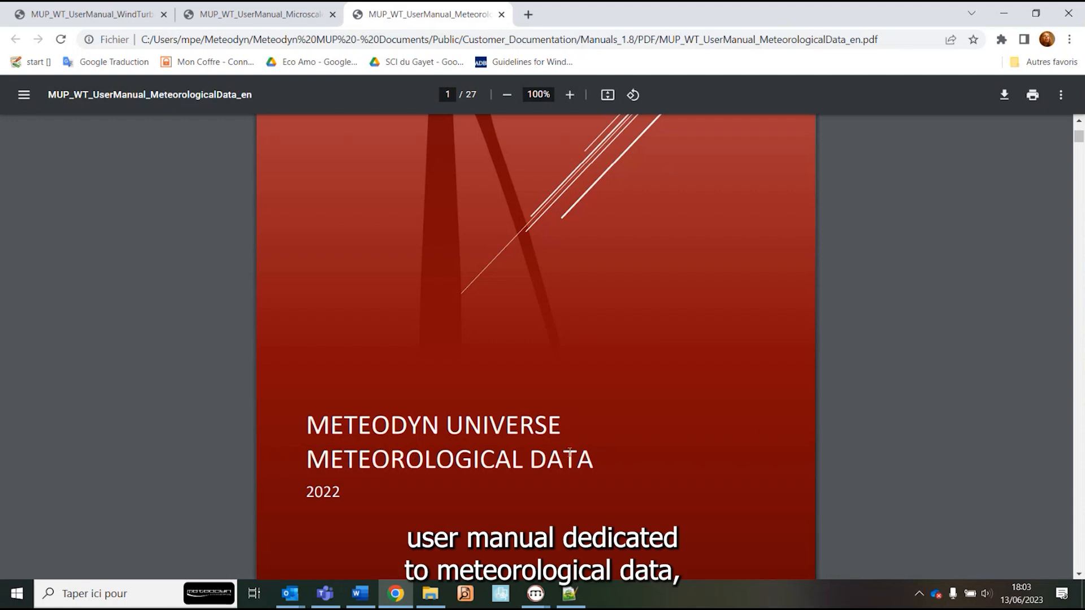
pyautogui.scroll(-20, 570, 452)
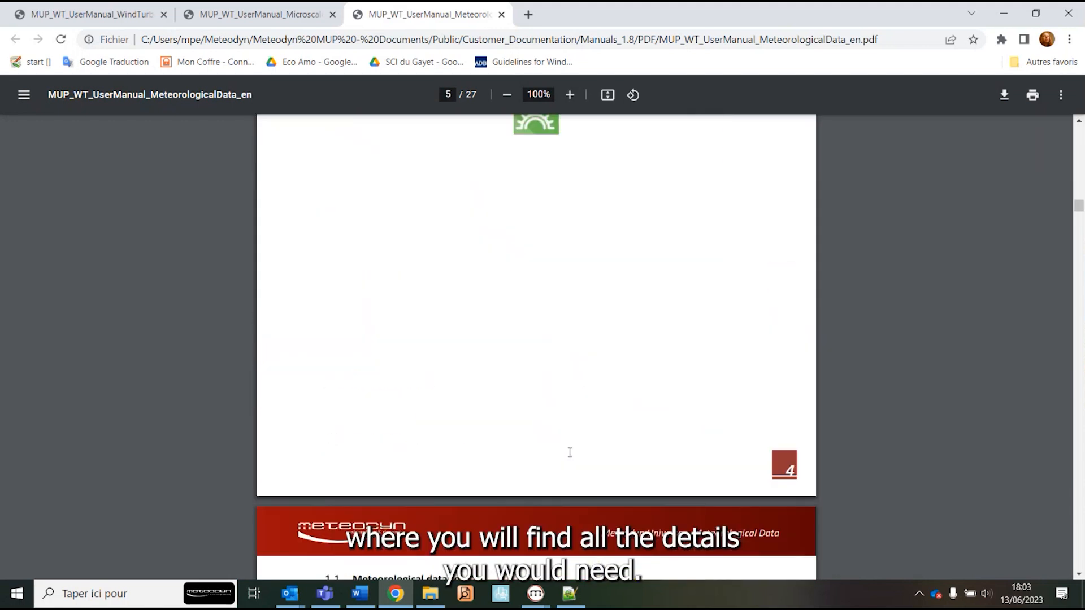
pyautogui.scroll(-7, 569, 452)
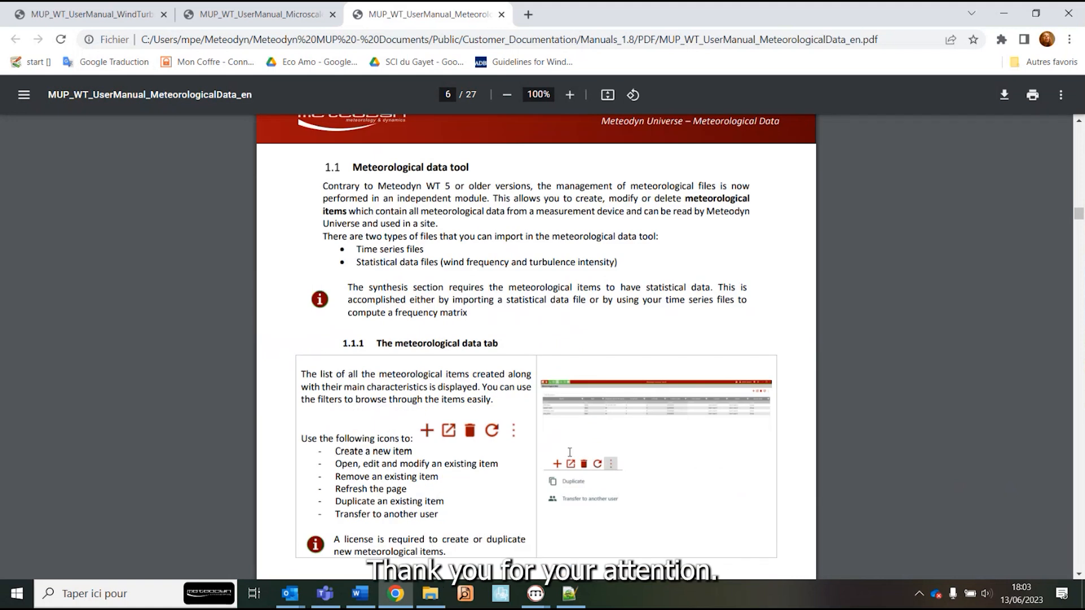